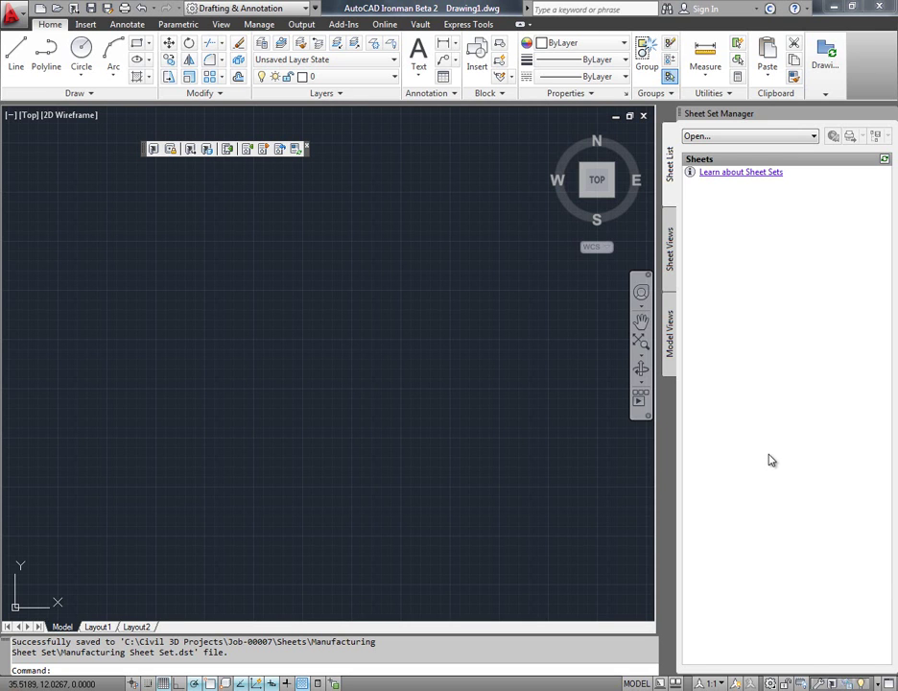
# - In Sheet Set Manager, expand the Open dropdown to reach its Open... option
pyautogui.rightClick(770, 461)
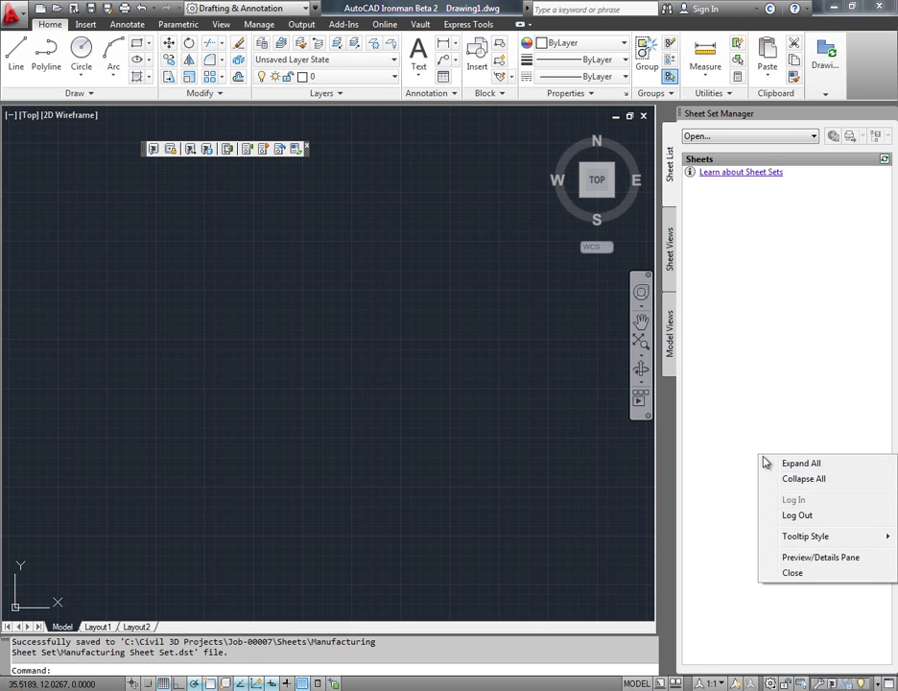
pyautogui.click(777, 139)
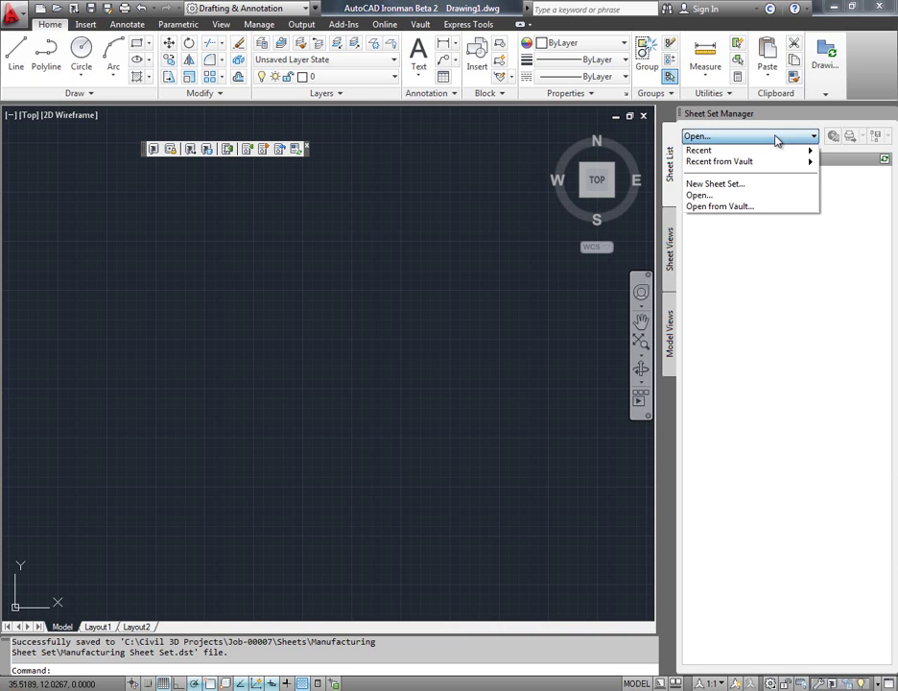
pyautogui.moveTo(777, 170)
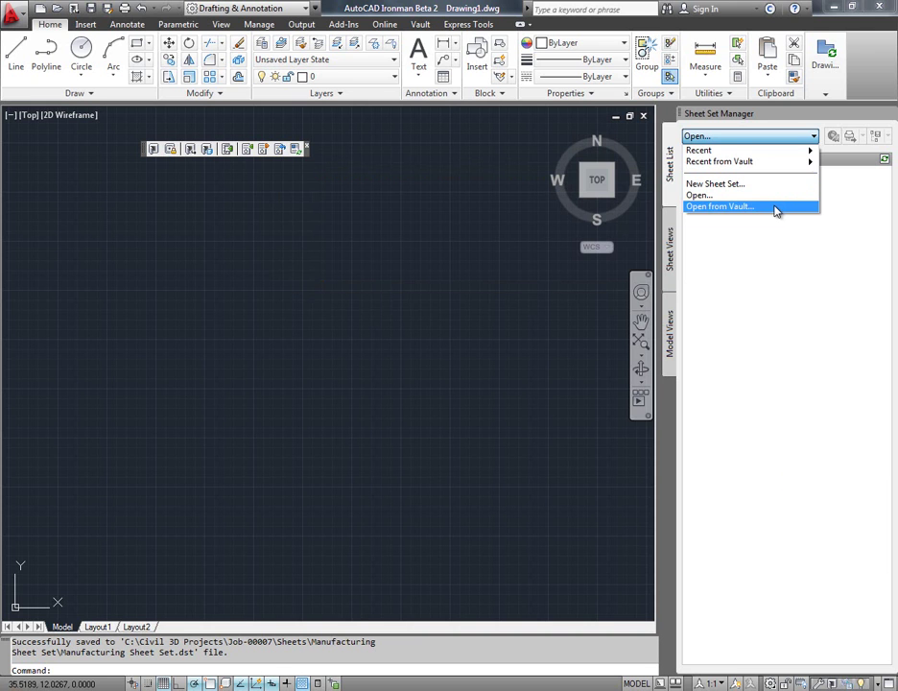
# - Open IRD Addition.dst from the Architectural sheet sets folder and select it
pyautogui.click(776, 196)
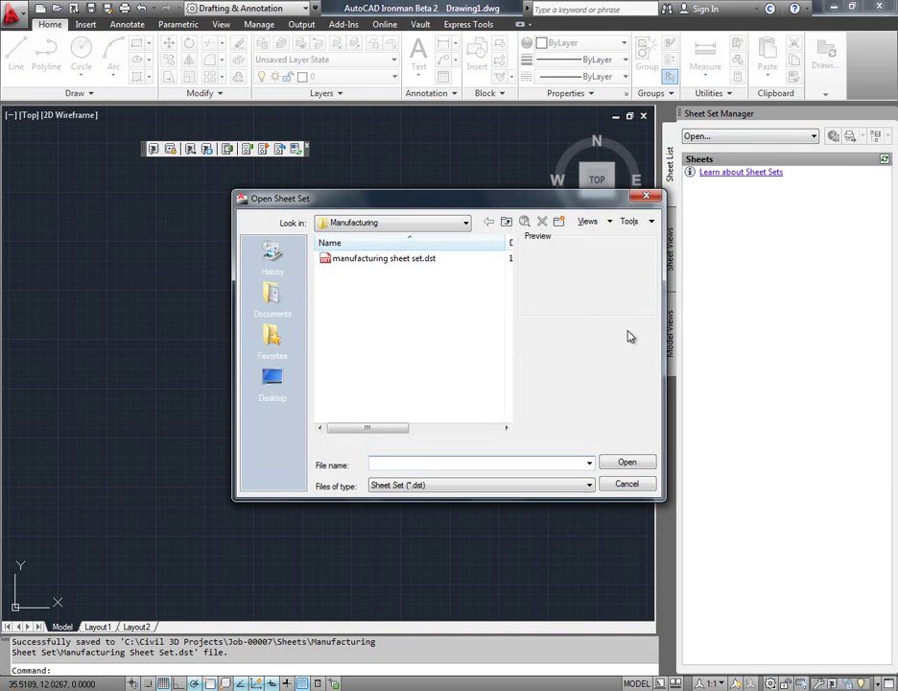
pyautogui.click(505, 222)
pyautogui.doubleClick(431, 259)
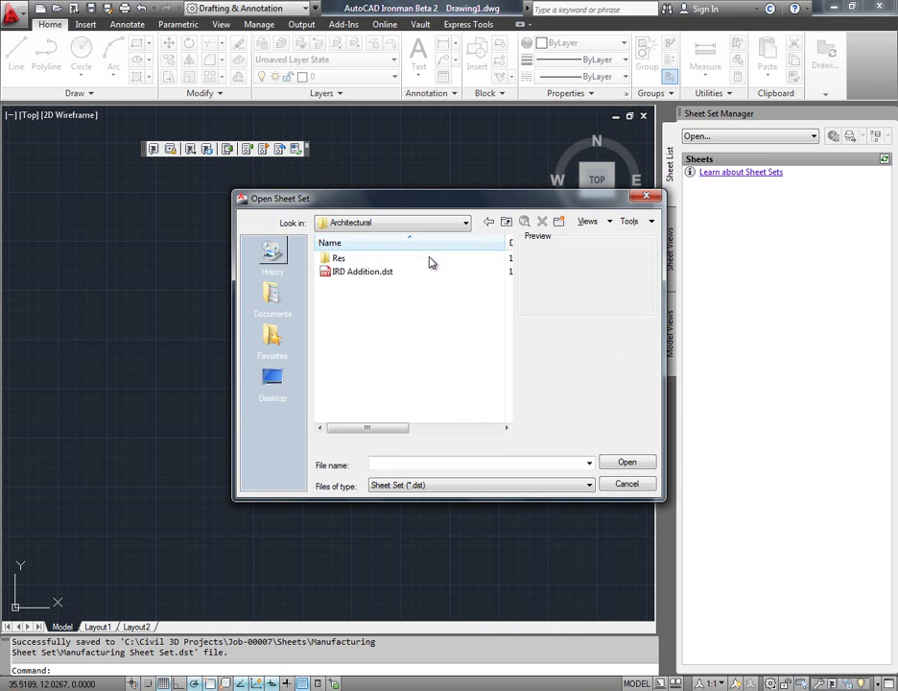
pyautogui.click(410, 272)
pyautogui.click(614, 463)
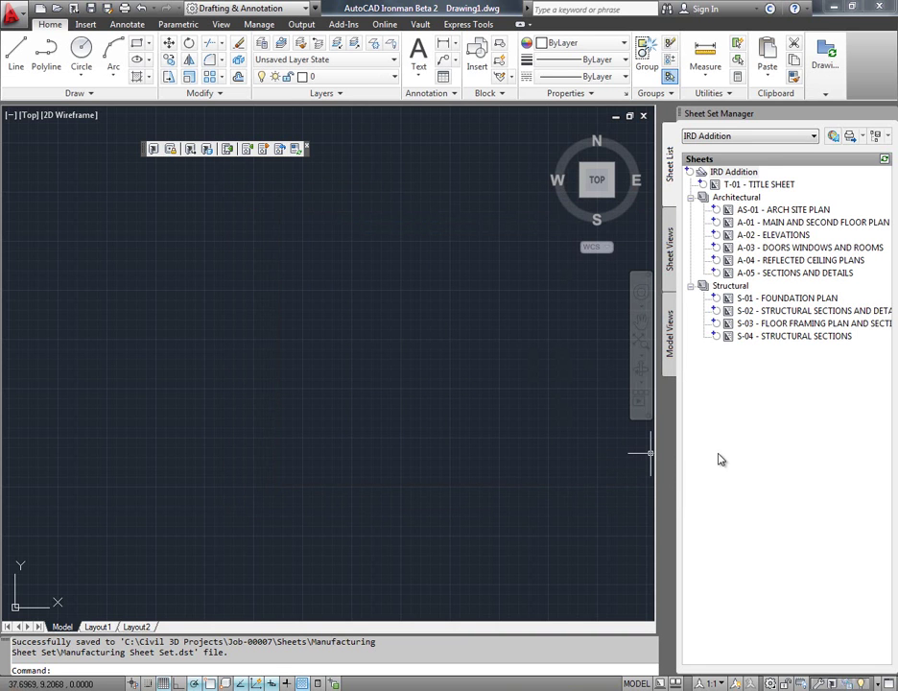
pyautogui.click(726, 177)
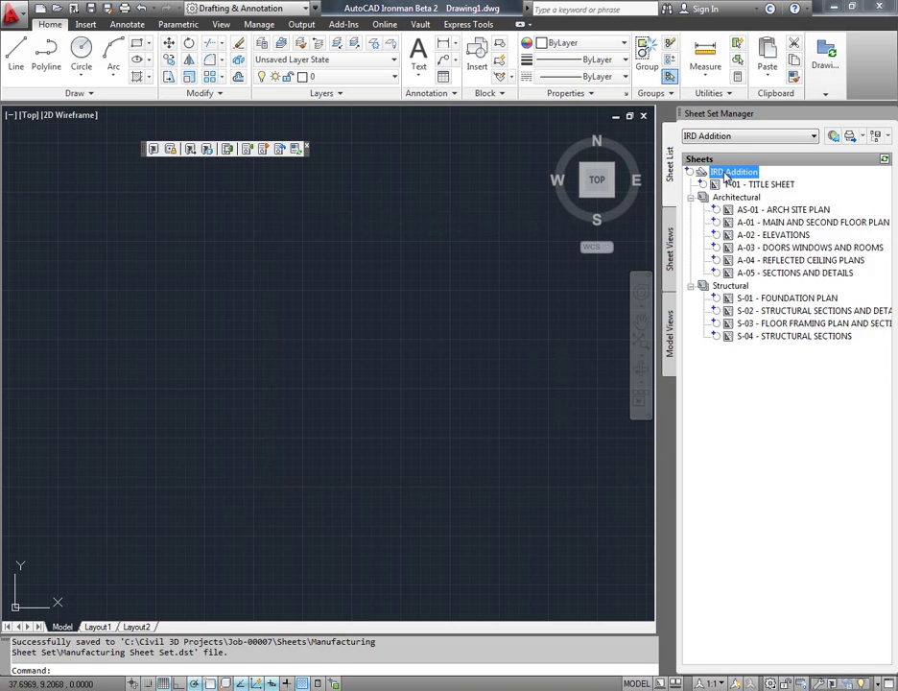
# - Begin Vault check-in of IRD Addition, choosing Job-00008's Sheets folder as the location
pyautogui.rightClick(728, 176)
pyautogui.moveTo(793, 205)
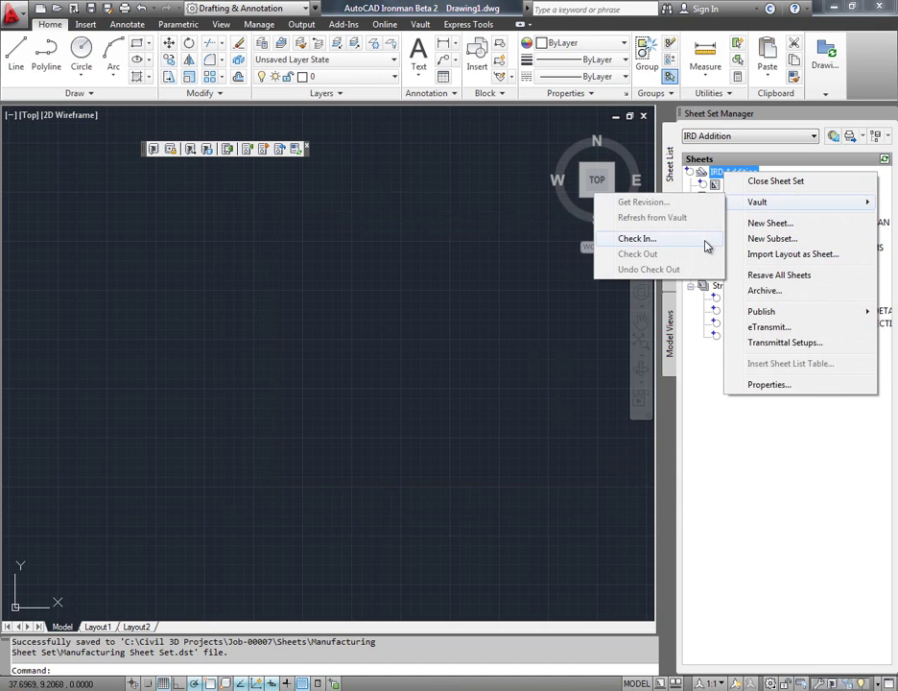
pyautogui.click(705, 242)
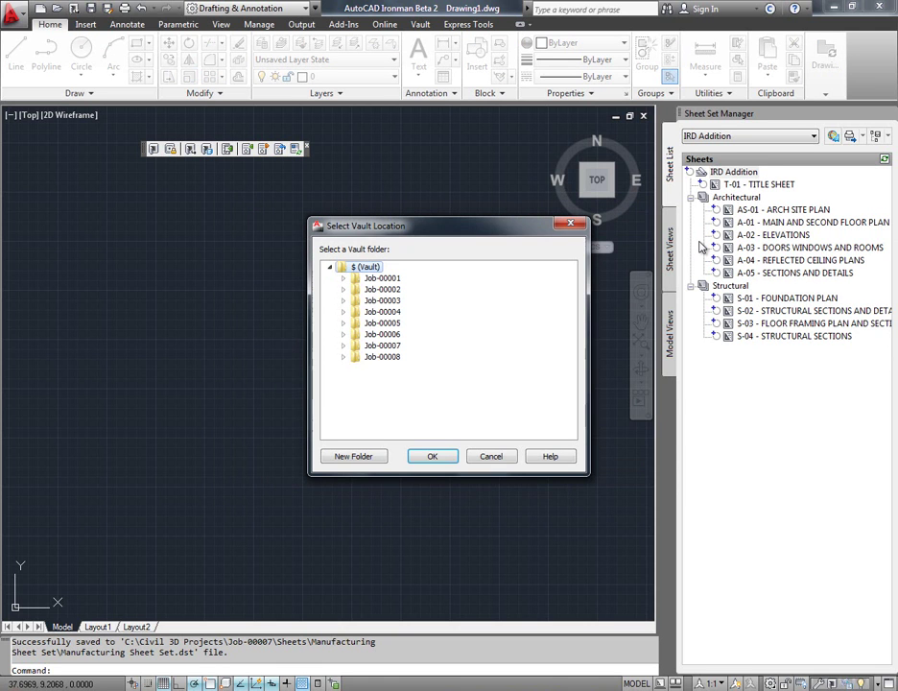
pyautogui.doubleClick(384, 358)
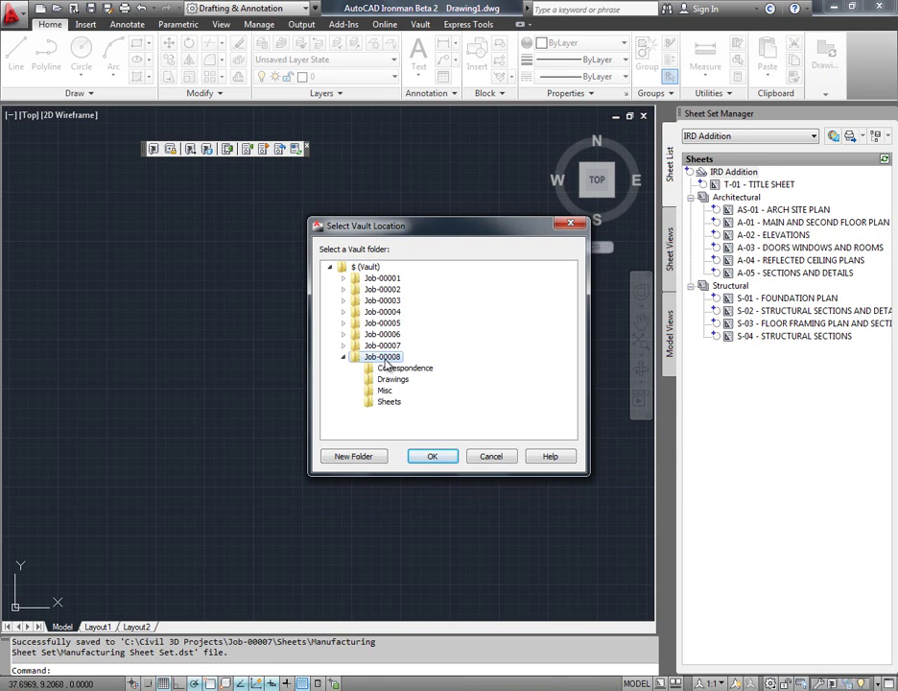
pyautogui.click(387, 404)
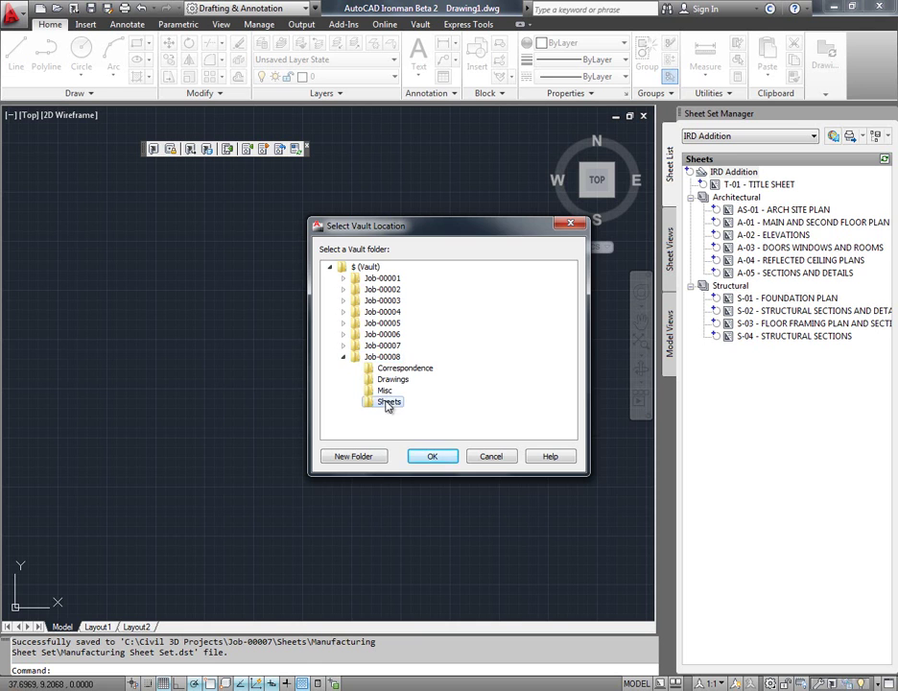
# - Confirm the location, expand all 38 files, and check them in with comment 'Demo'
pyautogui.click(432, 455)
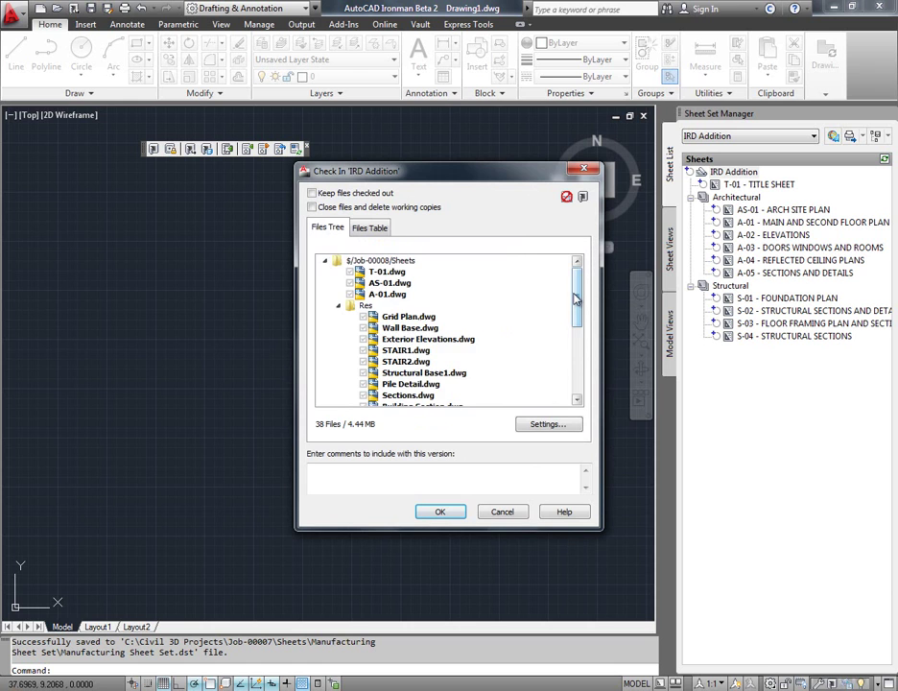
pyautogui.moveTo(577, 300); pyautogui.dragTo(576, 360)
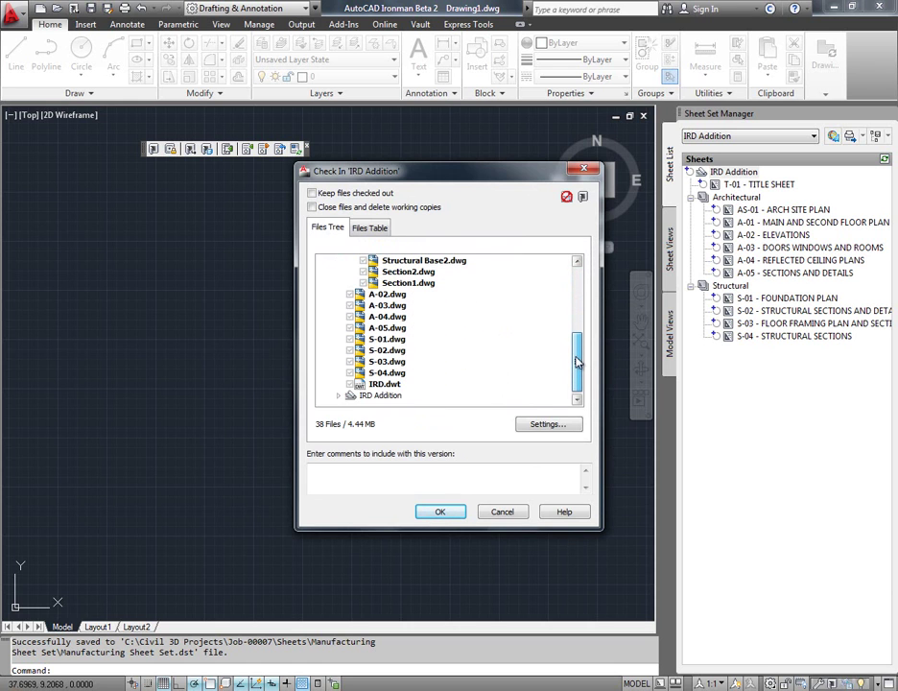
pyautogui.rightClick(391, 397)
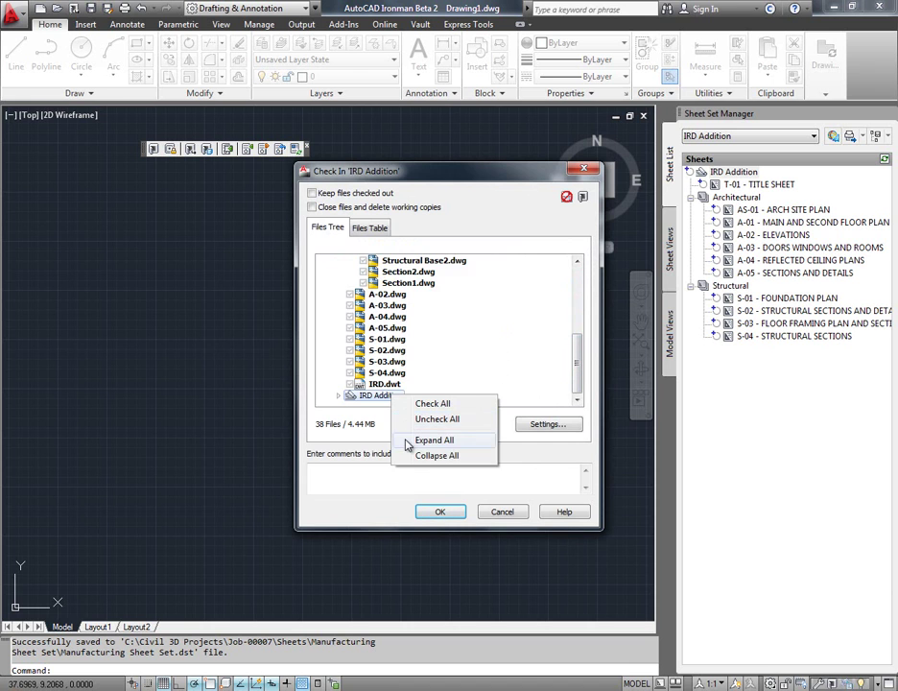
pyautogui.click(407, 439)
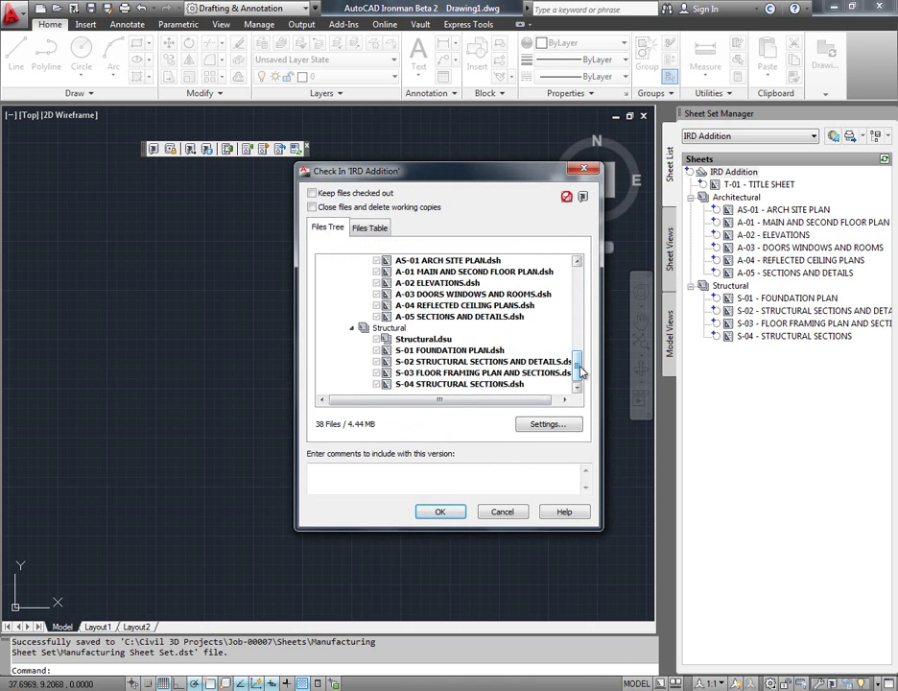
pyautogui.moveTo(579, 372); pyautogui.dragTo(579, 278)
pyautogui.click(523, 479)
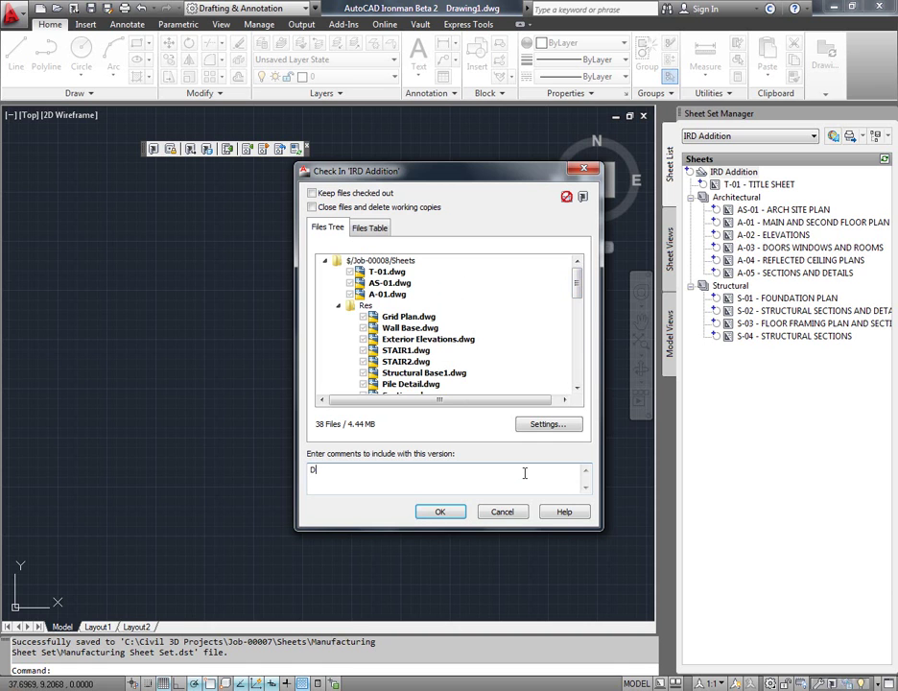
pyautogui.click(452, 510)
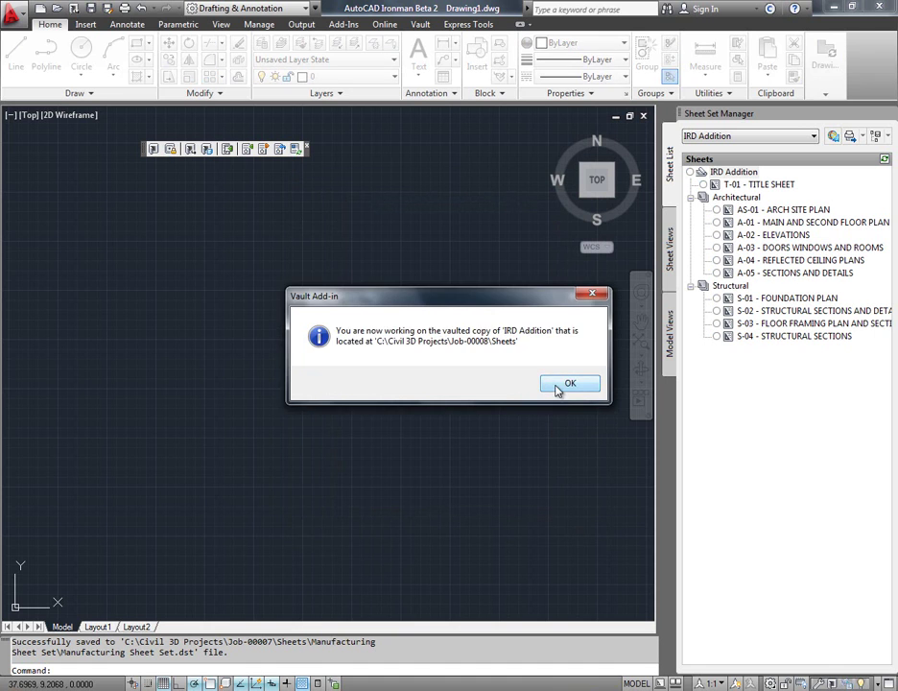
pyautogui.click(566, 384)
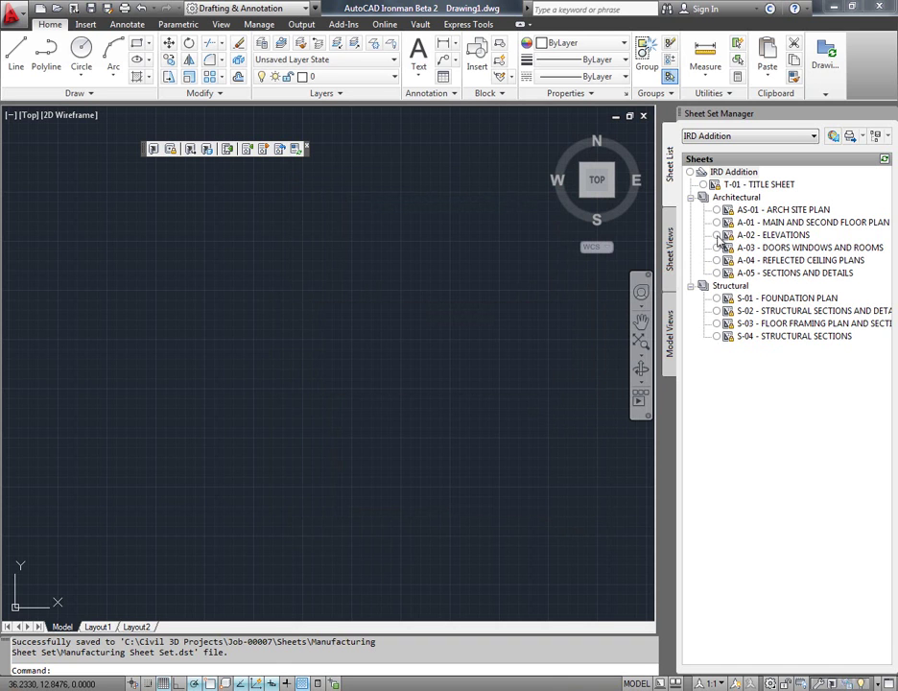
pyautogui.click(731, 186)
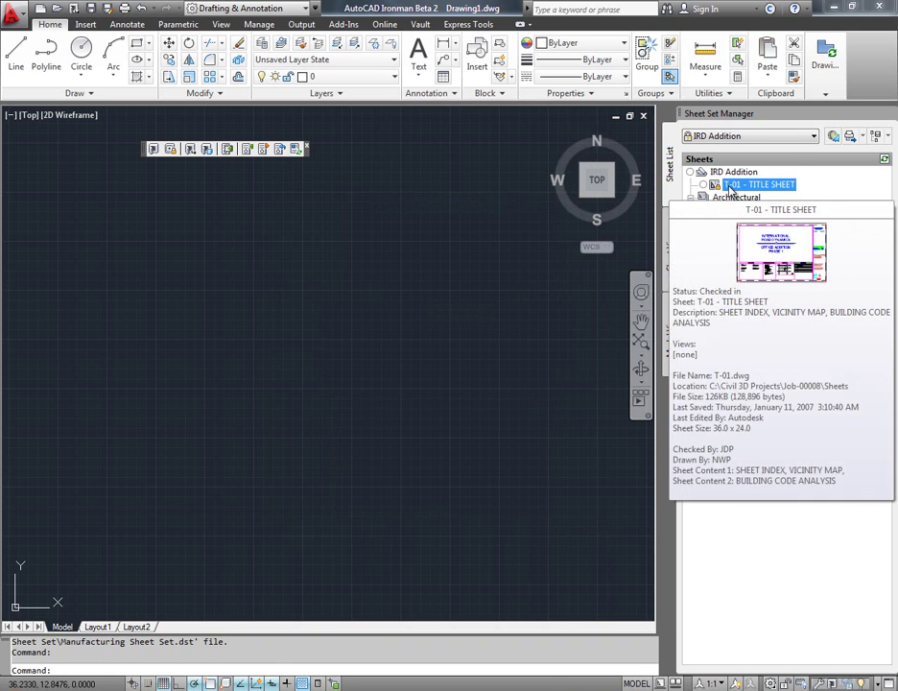
pyautogui.rightClick(733, 190)
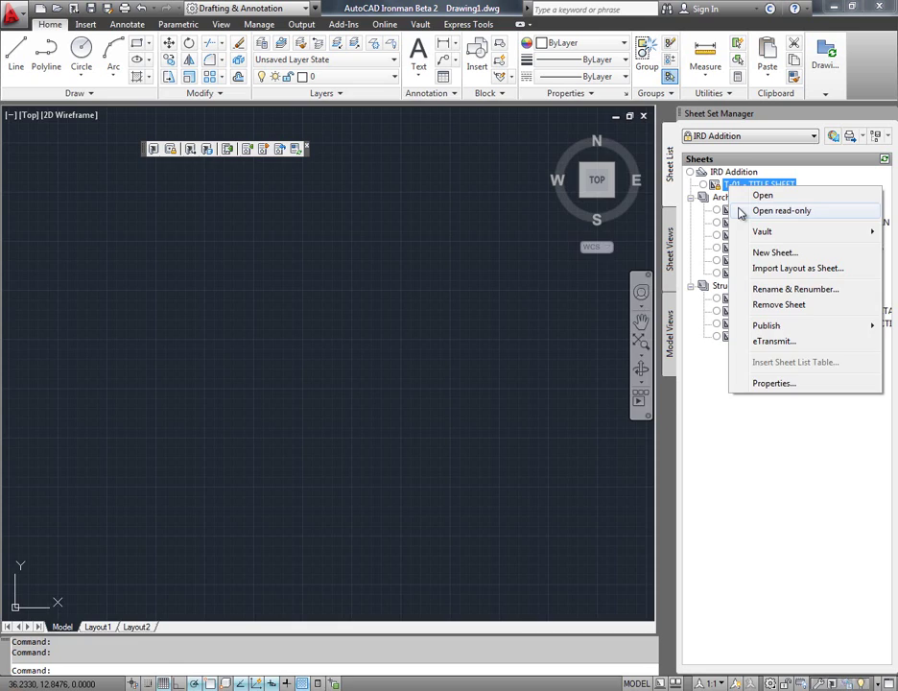
pyautogui.click(742, 210)
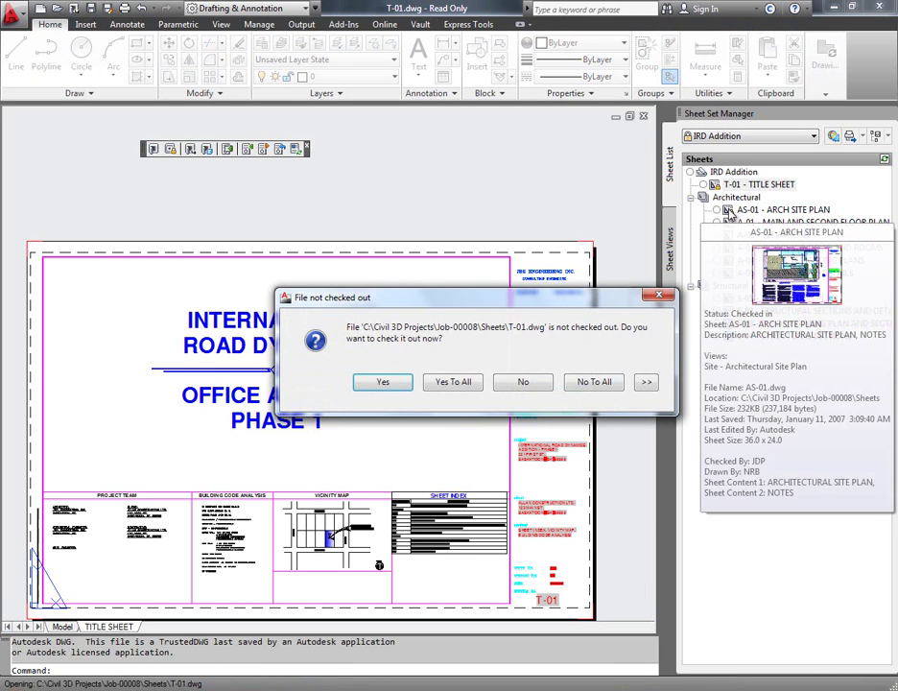
pyautogui.click(543, 392)
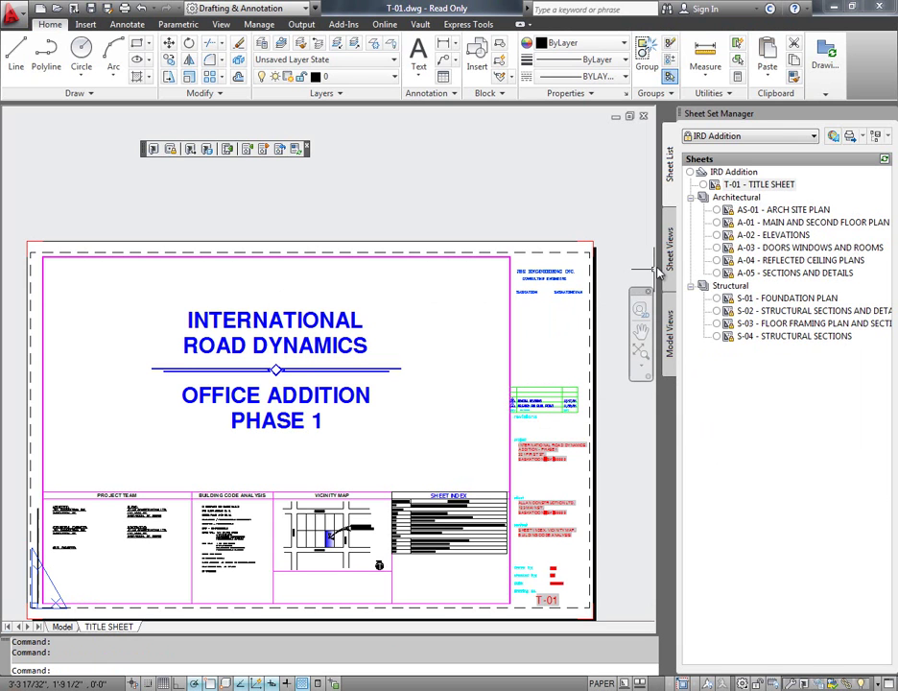
# - Open Manufacturing Sheet Set.dss from the vault path $ > Job-00007 > Sheets > Manufacturing Sheet Set
pyautogui.click(745, 139)
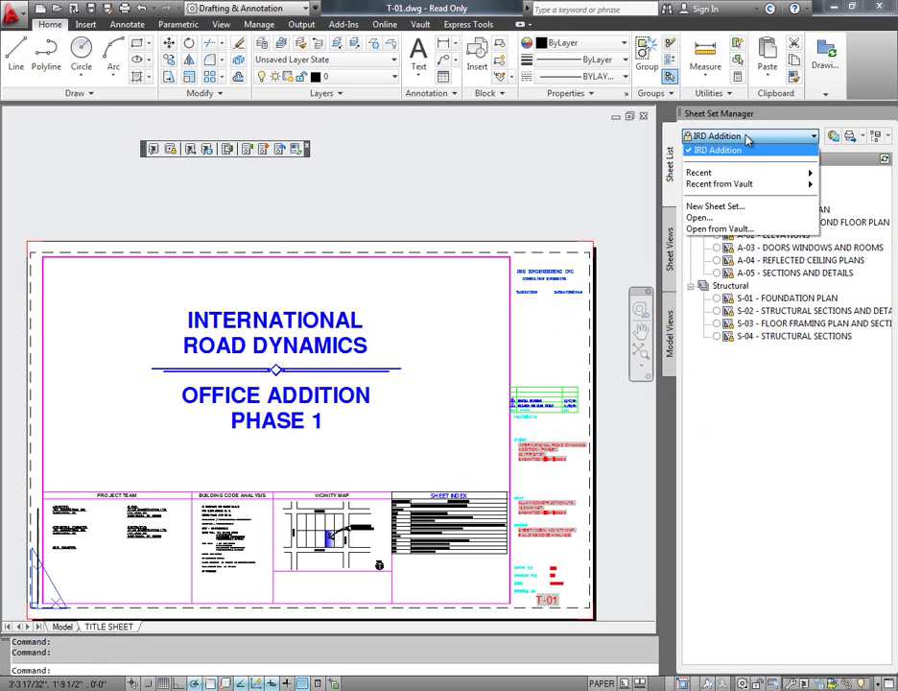
pyautogui.click(731, 229)
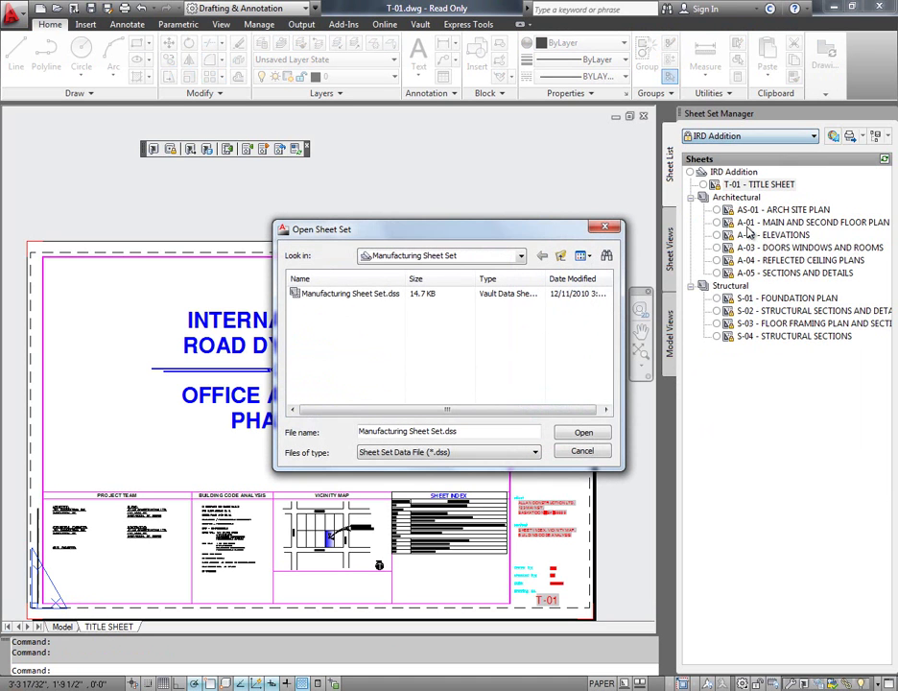
pyautogui.click(495, 261)
pyautogui.click(389, 269)
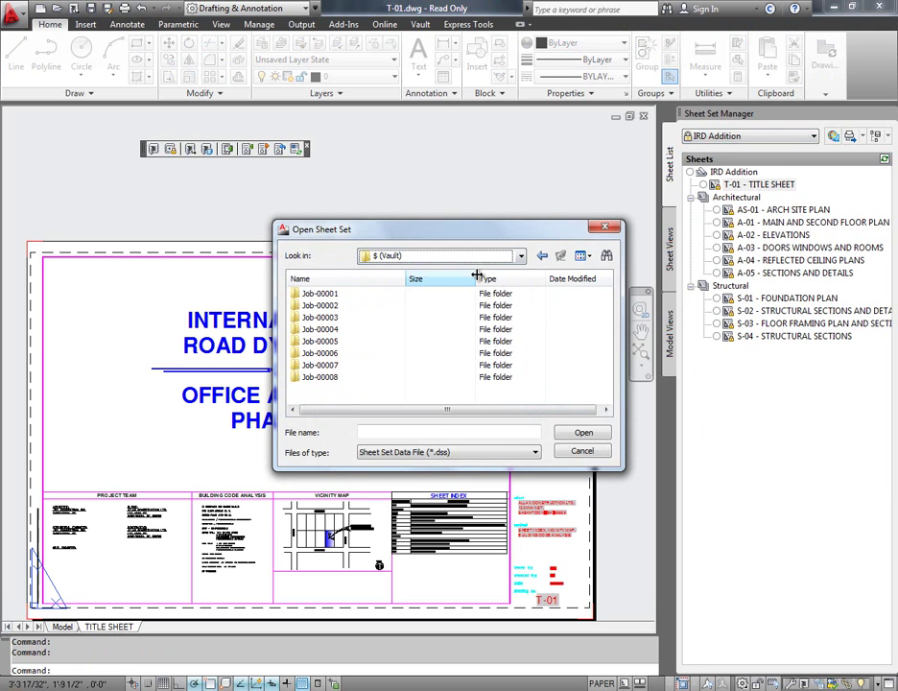
pyautogui.doubleClick(345, 372)
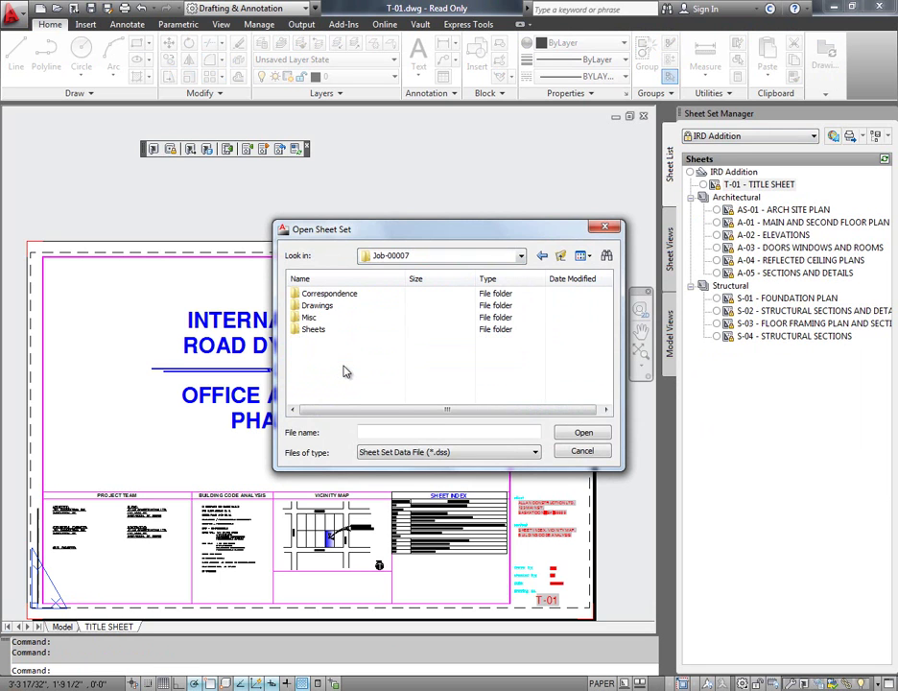
pyautogui.doubleClick(338, 333)
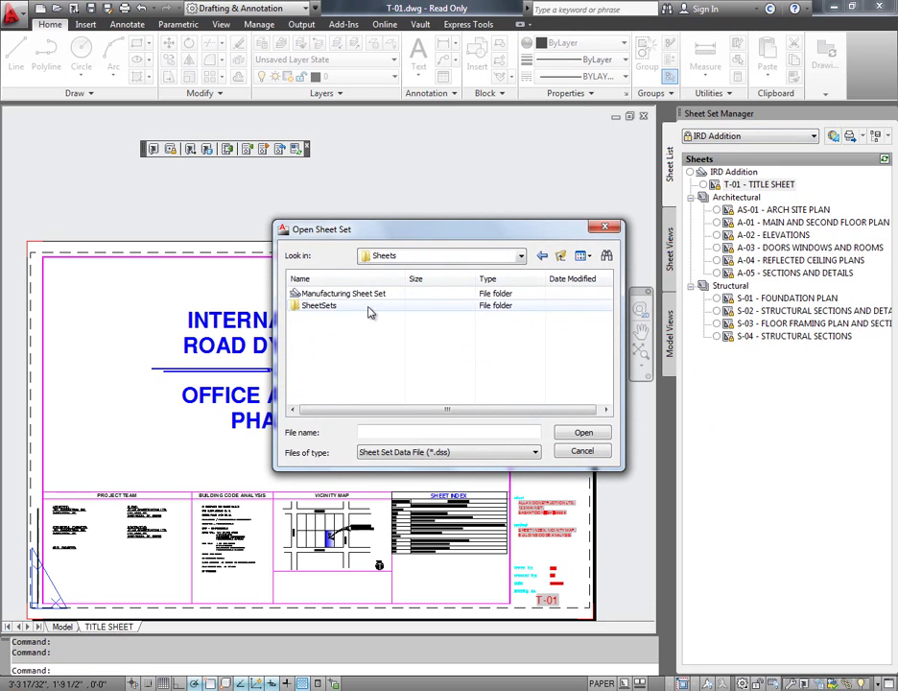
pyautogui.doubleClick(350, 293)
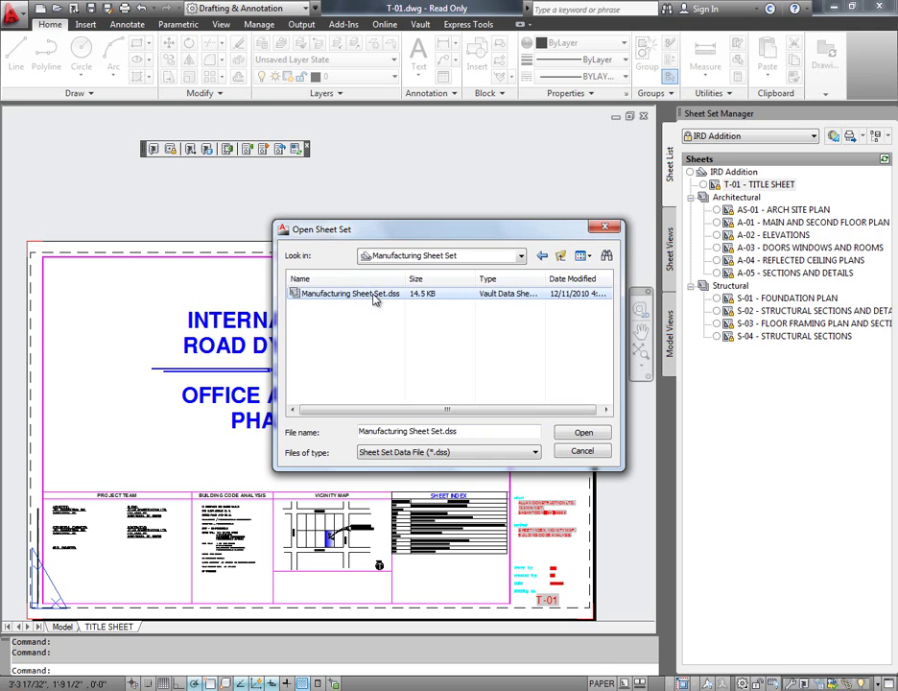
pyautogui.click(582, 433)
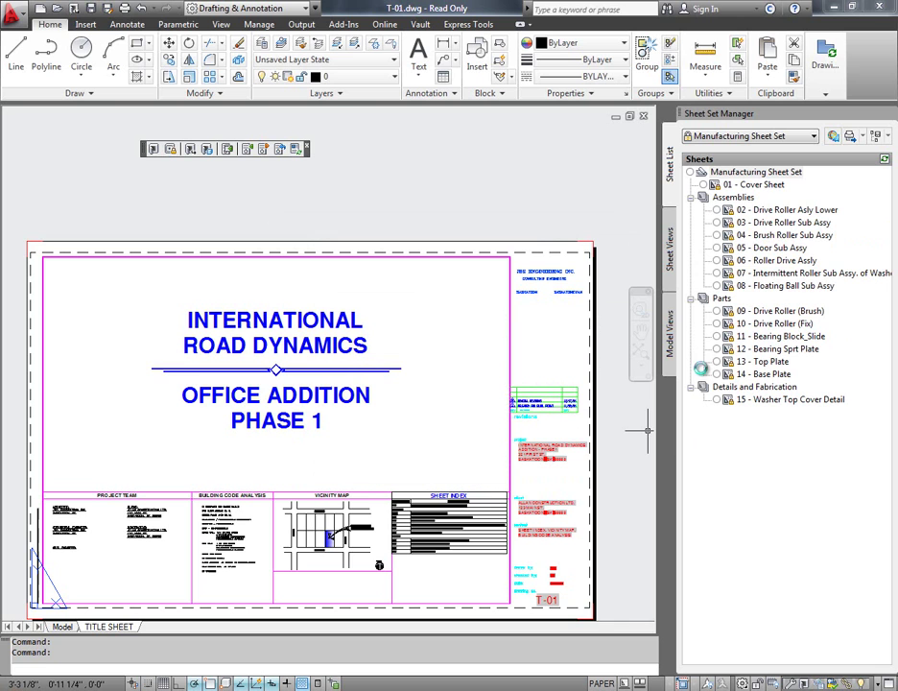
# - Select the Manufacturing Sheet Set root node and bring up its context menu
pyautogui.click(715, 173)
pyautogui.rightClick(715, 174)
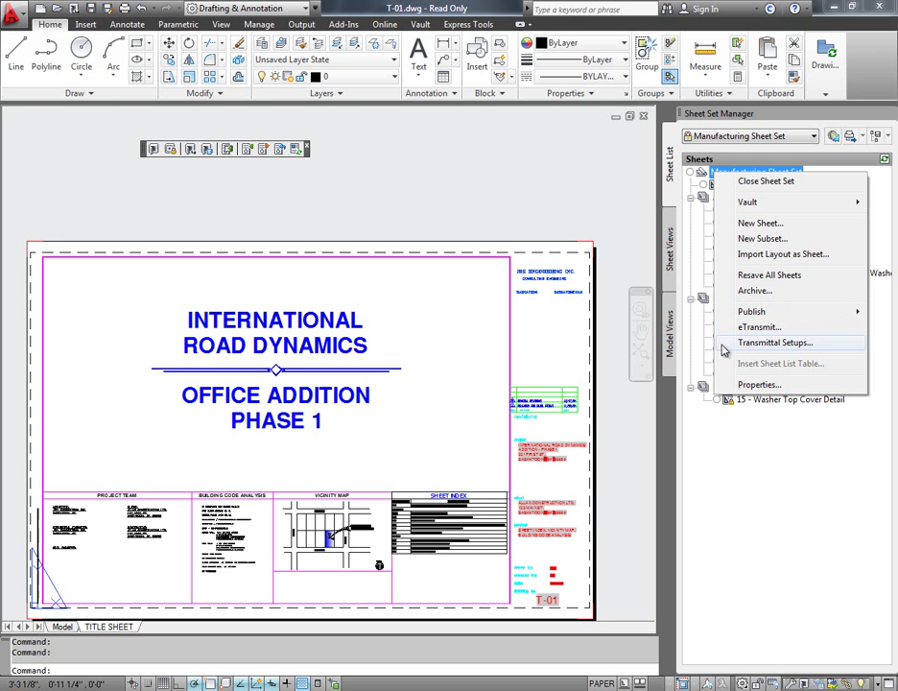
# - In sheet set properties, enter project number 7, name Omaha, phase WIP, milestone Beta
pyautogui.click(726, 384)
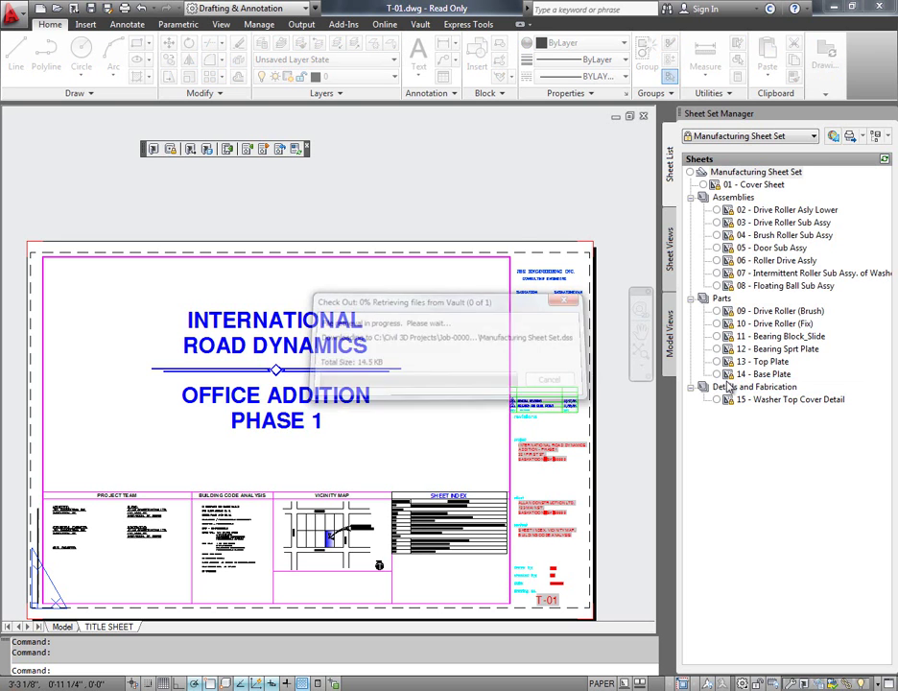
pyautogui.click(468, 336)
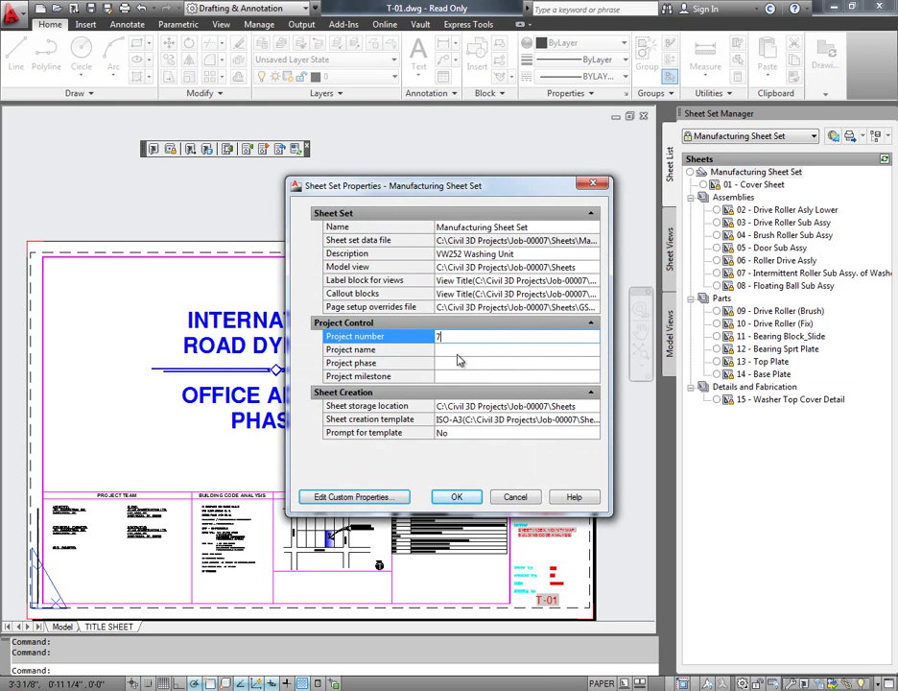
pyautogui.click(459, 350)
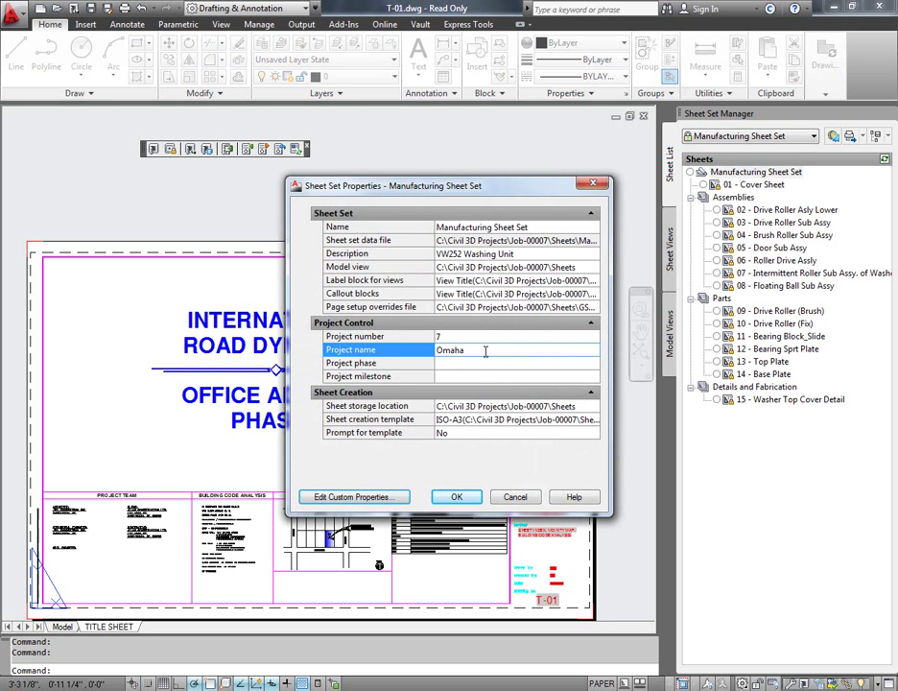
pyautogui.click(466, 364)
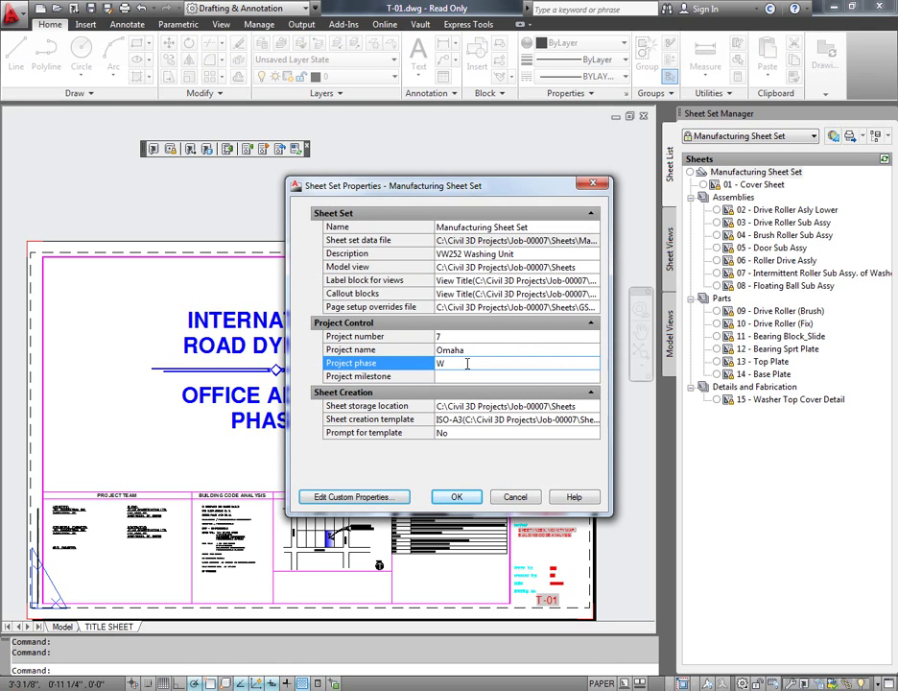
pyautogui.click(451, 377)
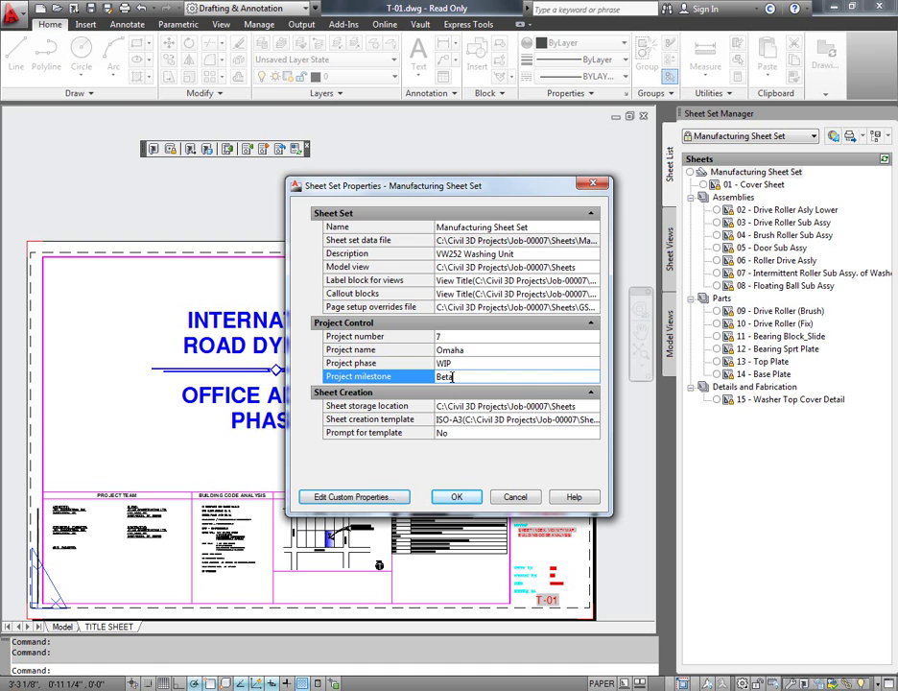
pyautogui.click(456, 496)
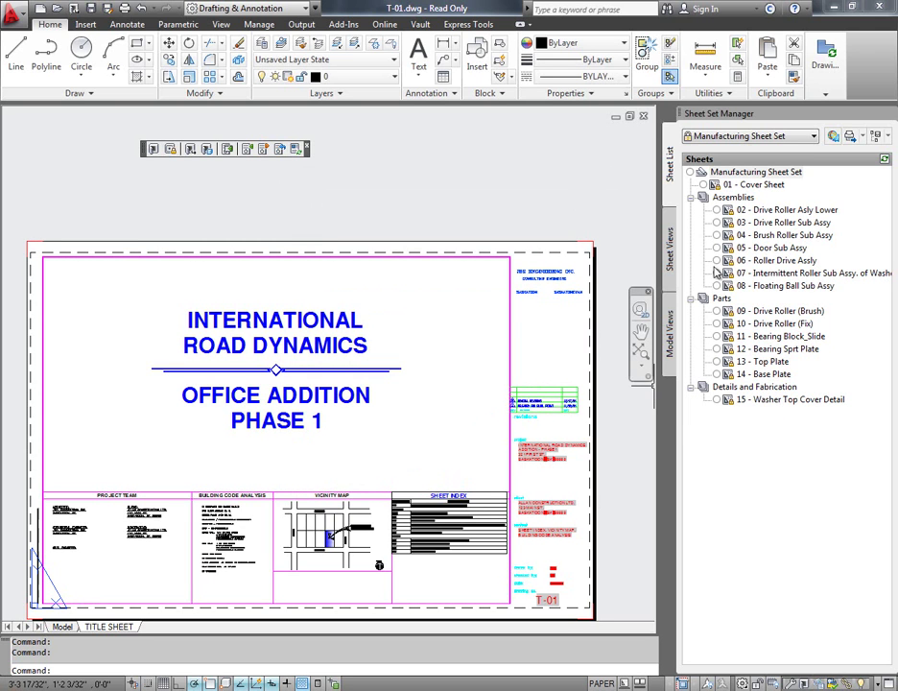
# - Append '-Demo' to the 01 - Cover Sheet description so it reads Beta-Demo
pyautogui.click(729, 187)
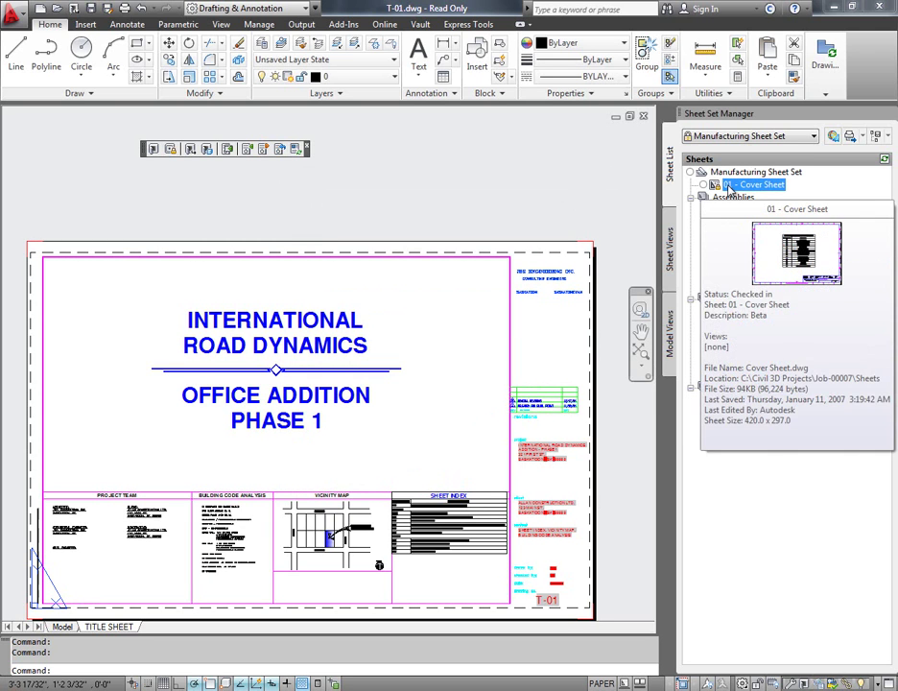
pyautogui.rightClick(729, 189)
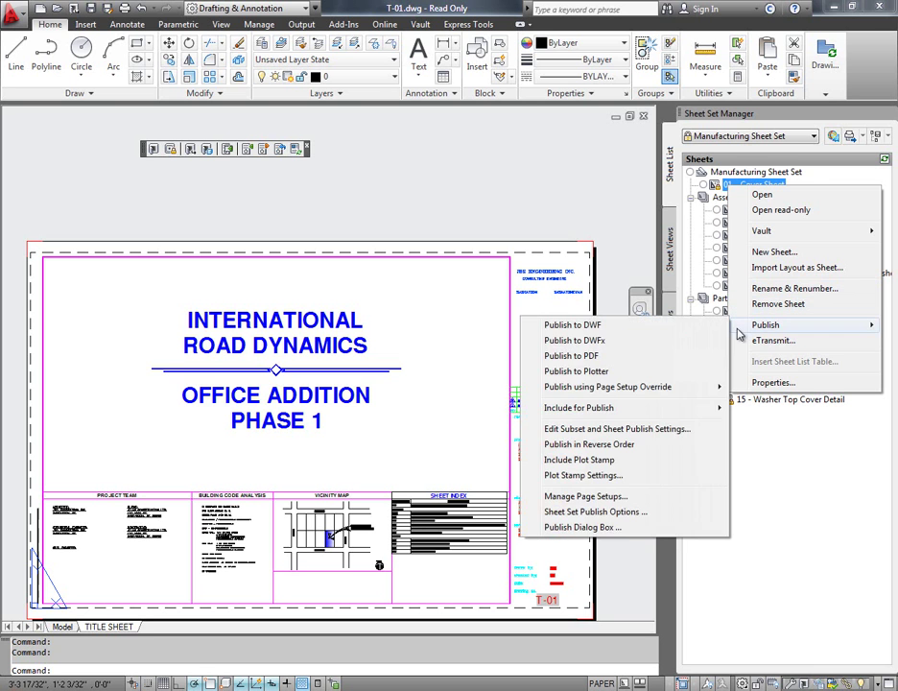
pyautogui.click(745, 384)
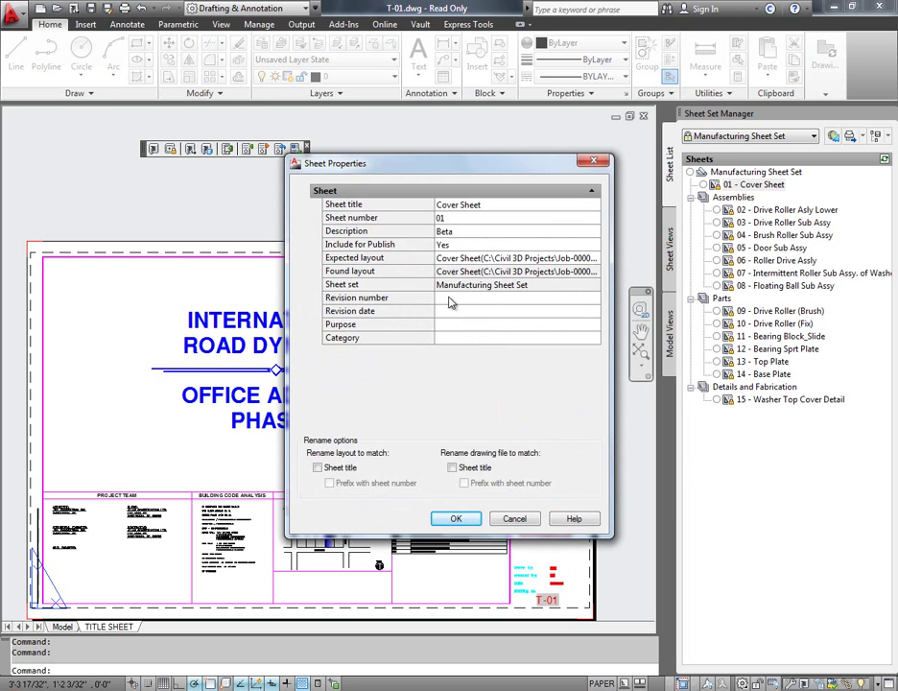
pyautogui.click(463, 231)
pyautogui.click(462, 231)
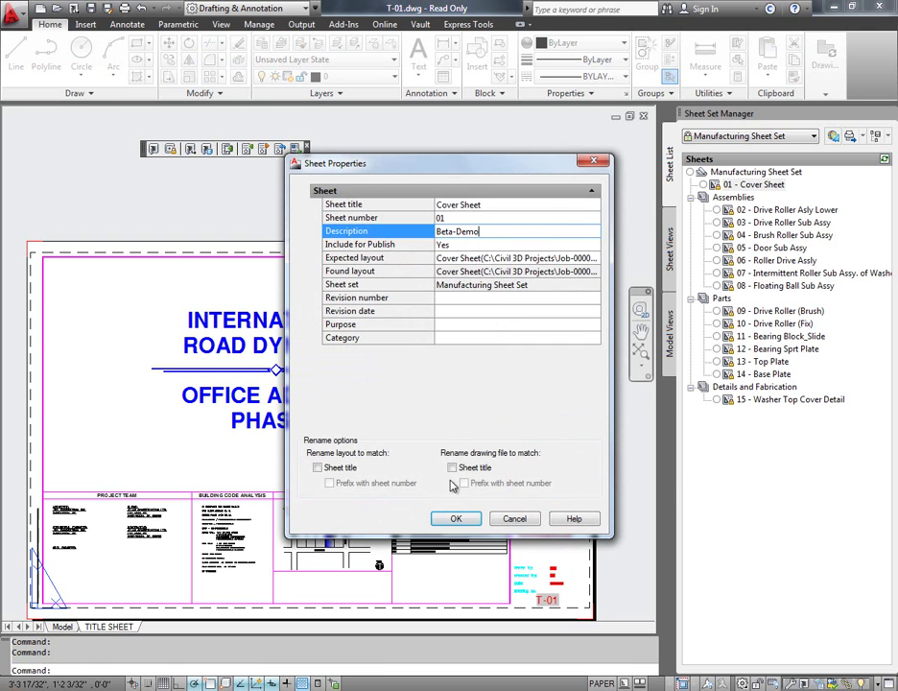
pyautogui.click(455, 518)
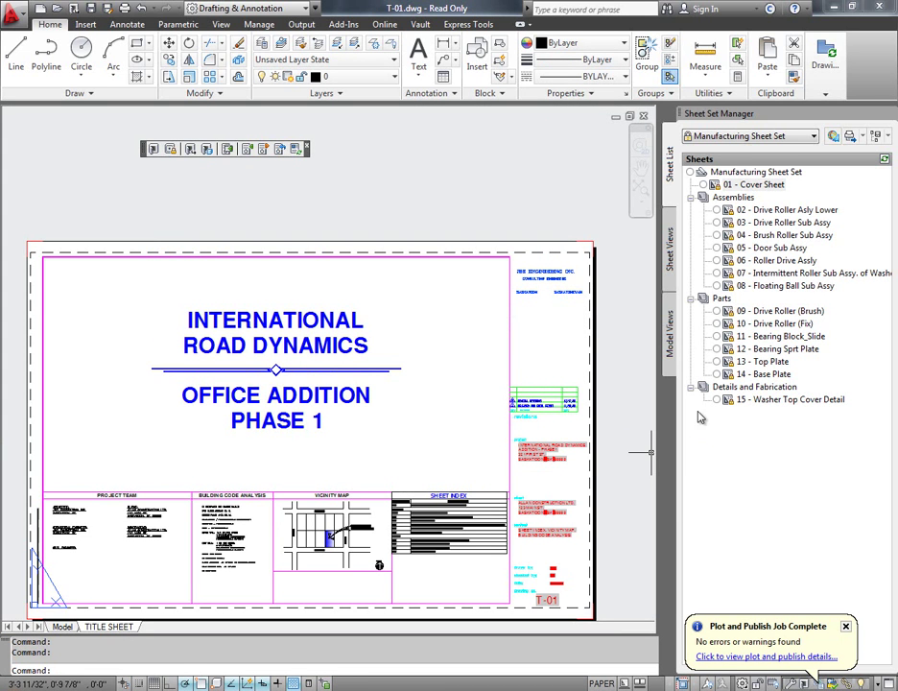
pyautogui.rightClick(746, 172)
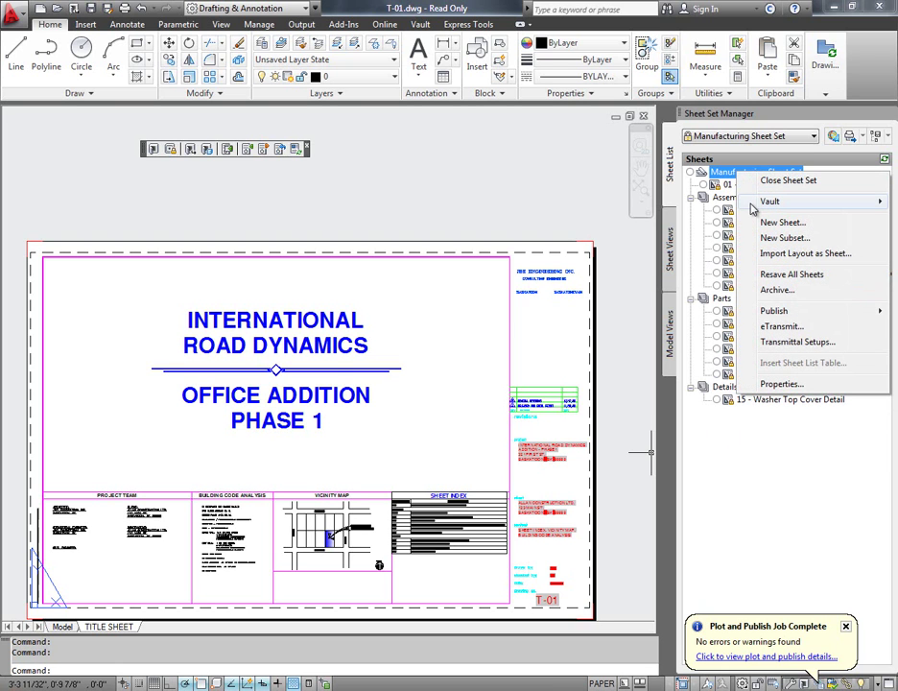
pyautogui.moveTo(753, 207)
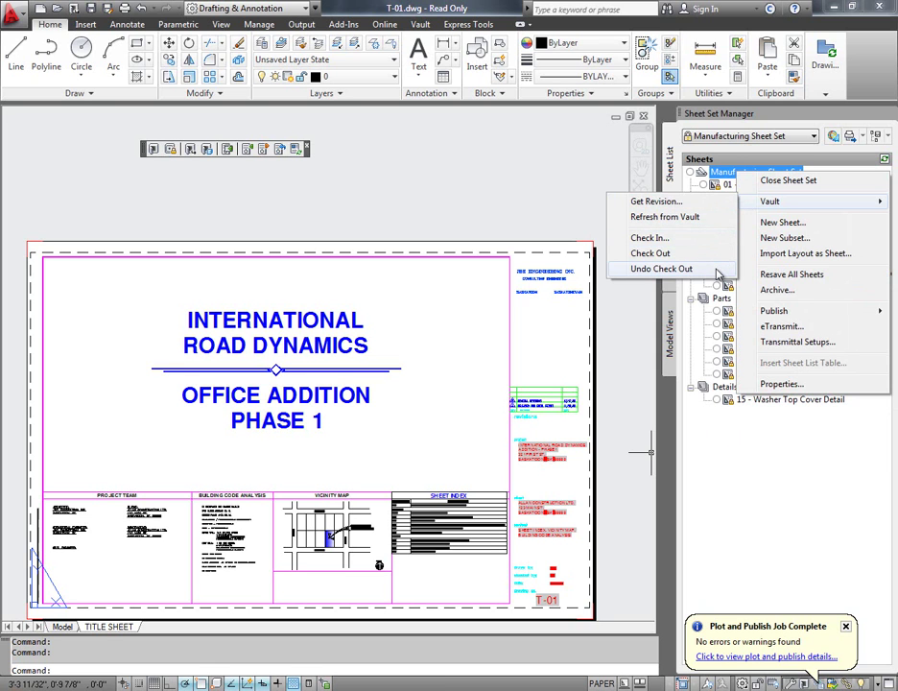
pyautogui.click(731, 185)
pyautogui.rightClick(731, 185)
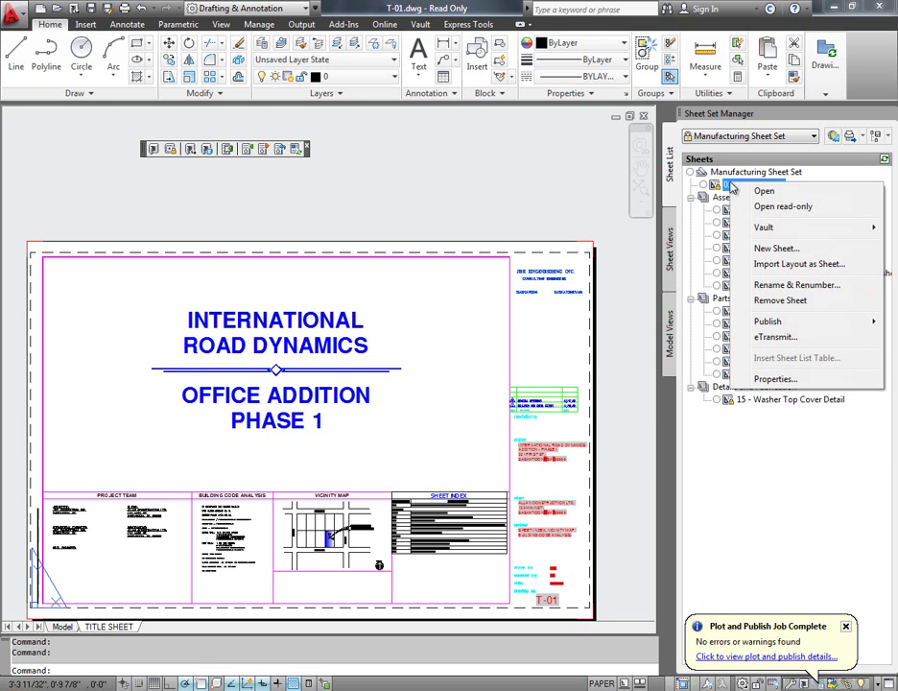
pyautogui.moveTo(746, 235)
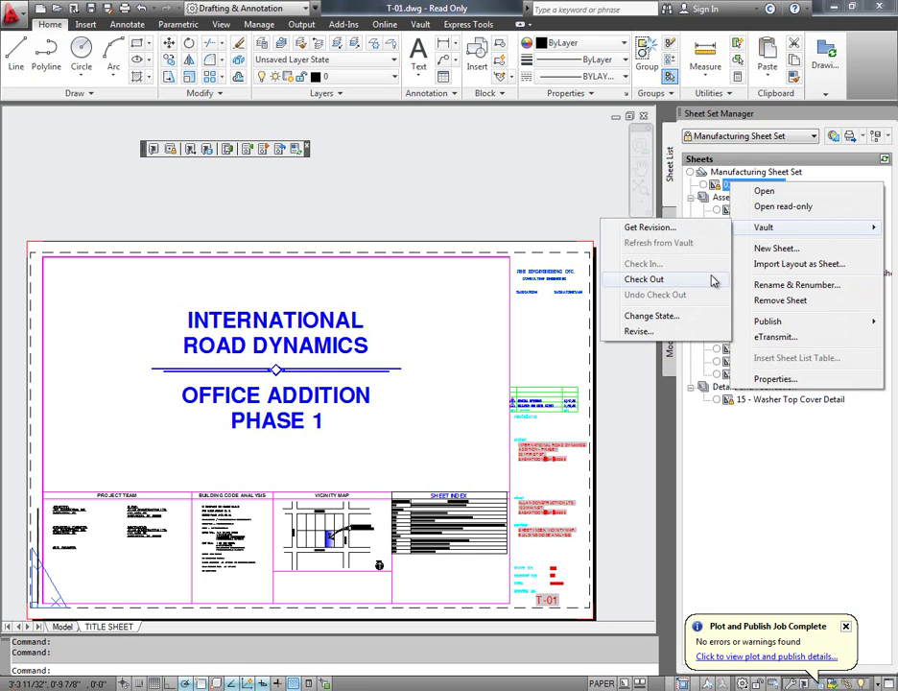
pyautogui.click(715, 427)
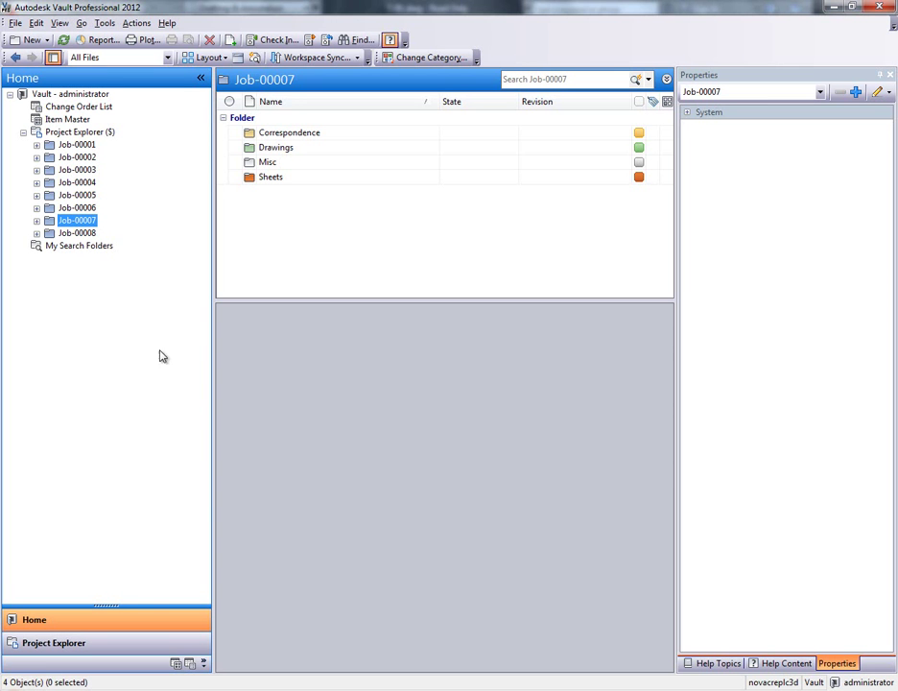
# - Browse to Job-00007 > Sheets > Manufacturing Sheet Set and view Manufacturing Sheet Set.dss's Uses tab
pyautogui.doubleClick(81, 222)
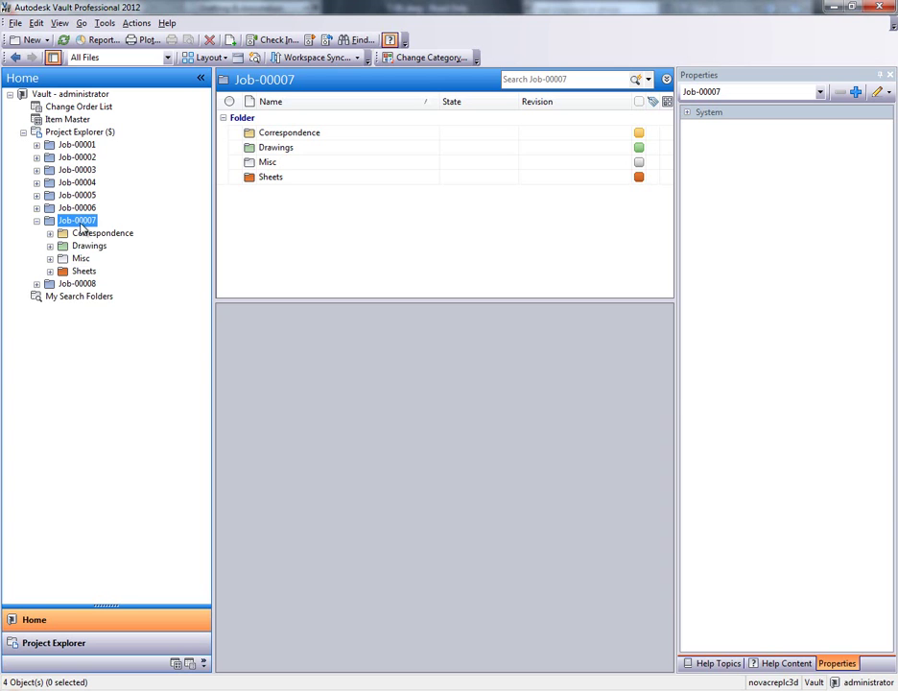
pyautogui.doubleClick(83, 273)
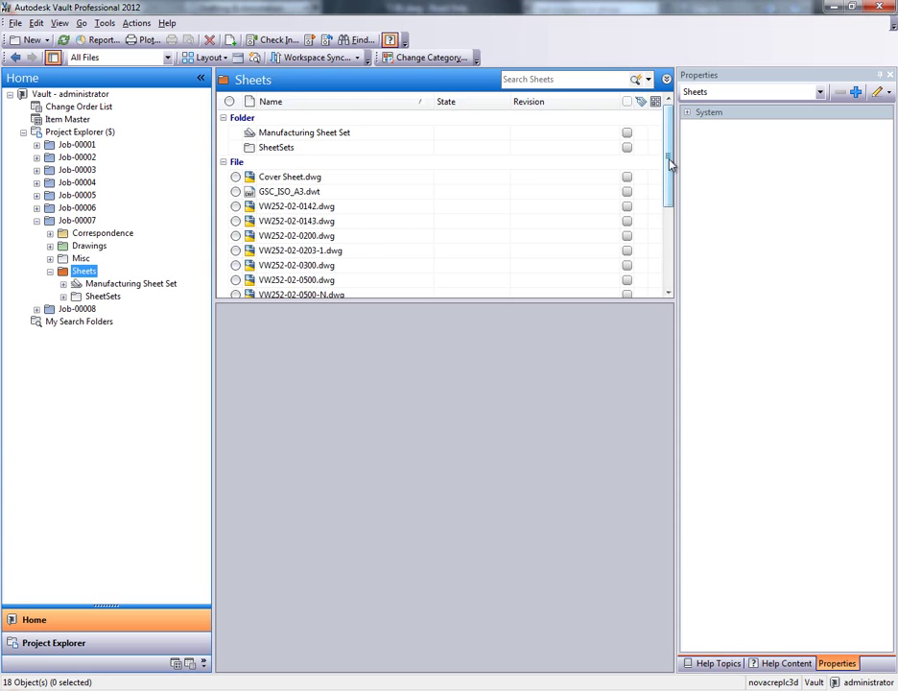
pyautogui.moveTo(671, 160)
pyautogui.mouseDown()
pyautogui.moveTo(671, 247)
pyautogui.moveTo(672, 173)
pyautogui.mouseUp()
pyautogui.click(341, 162)
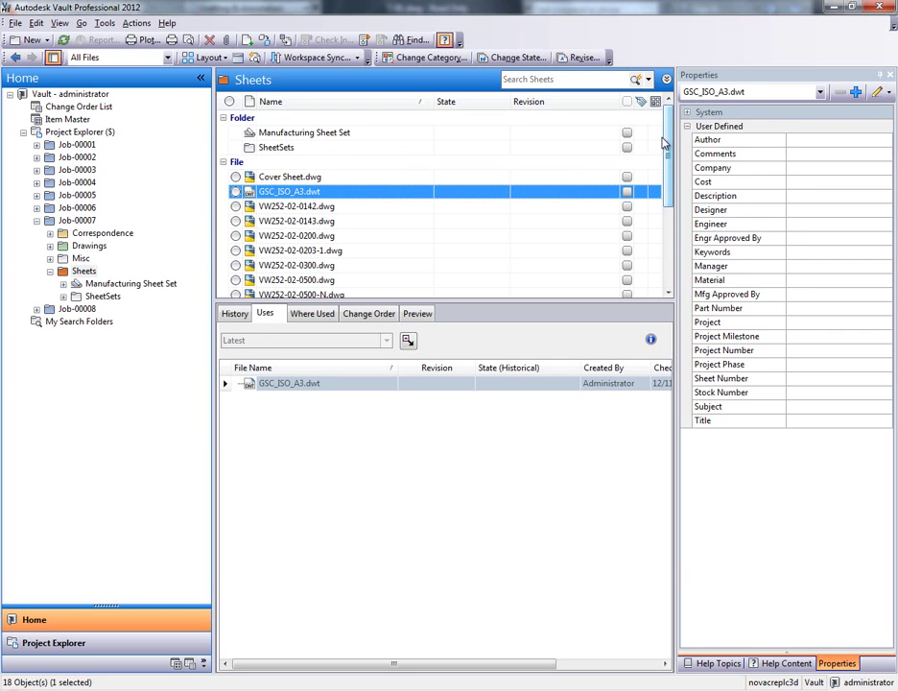
pyautogui.doubleClick(354, 141)
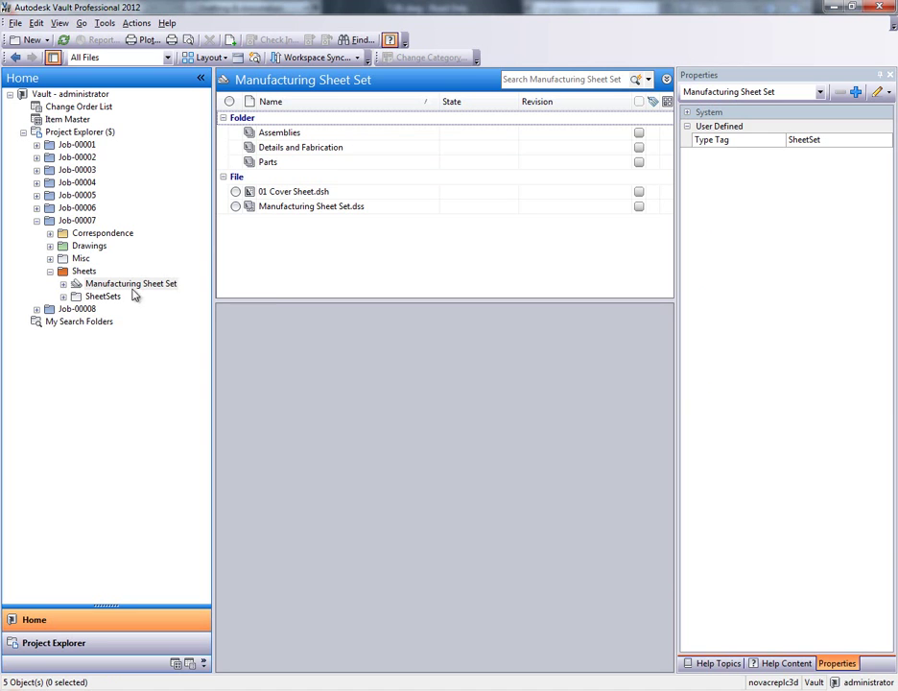
pyautogui.click(63, 285)
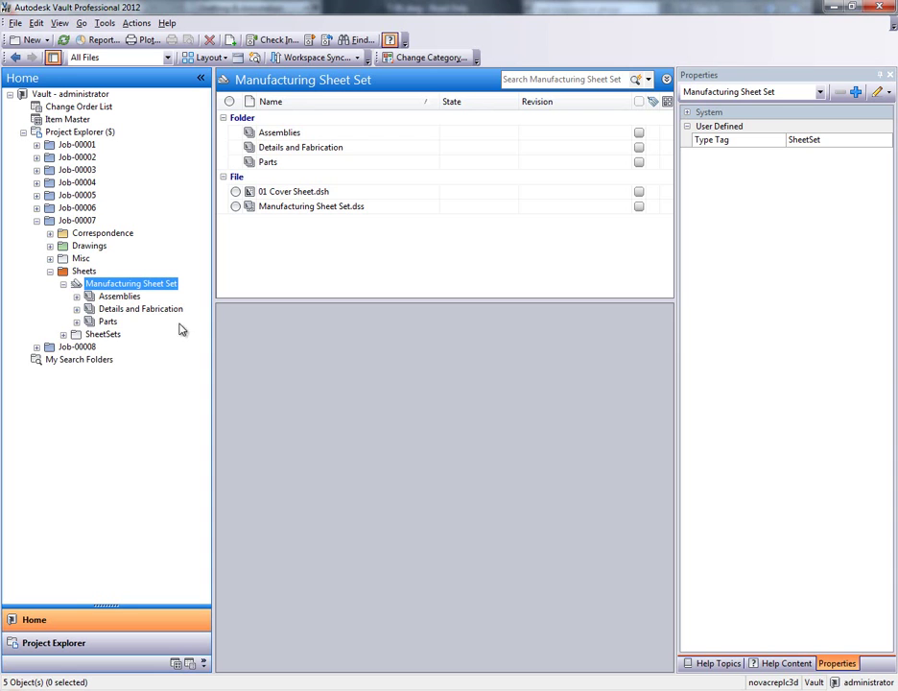
pyautogui.click(271, 211)
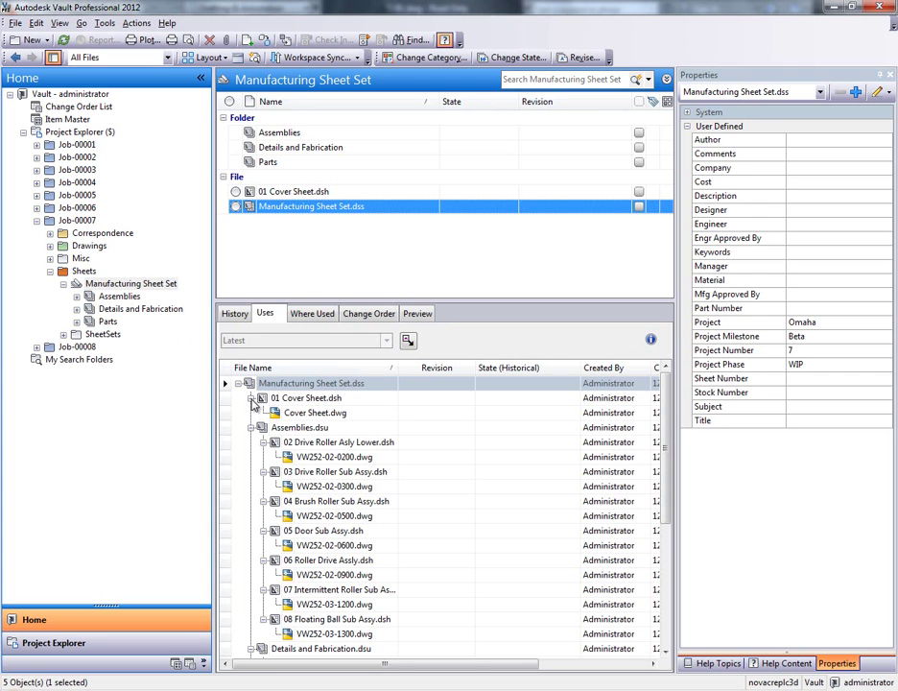
# - Check 01 Cover Sheet.dsh's Beta-Demo description and its Where Used link to Manufacturing Sheet Set.dss
pyautogui.click(250, 398)
pyautogui.click(250, 412)
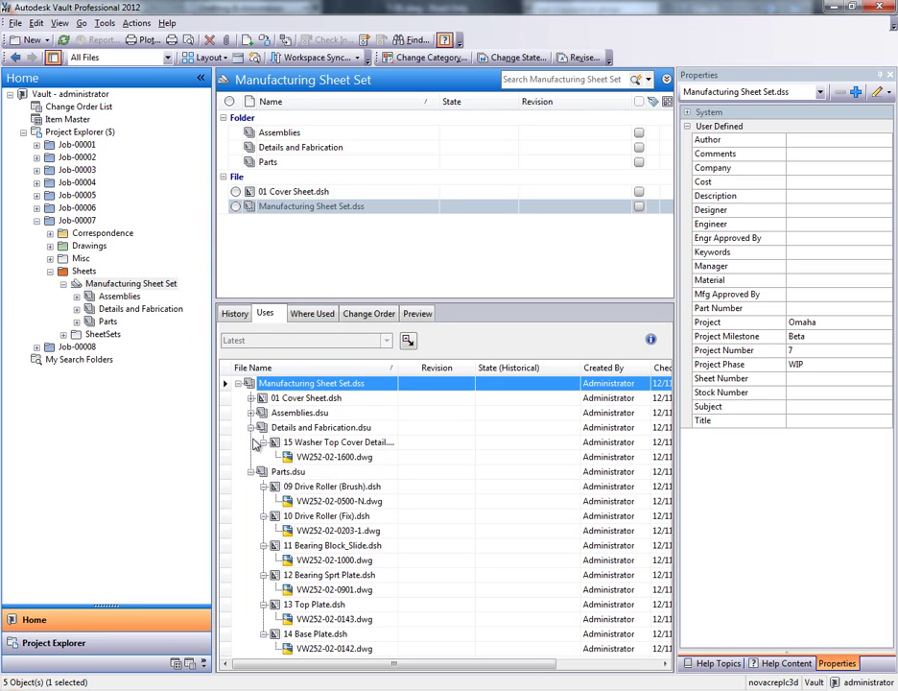
pyautogui.click(286, 192)
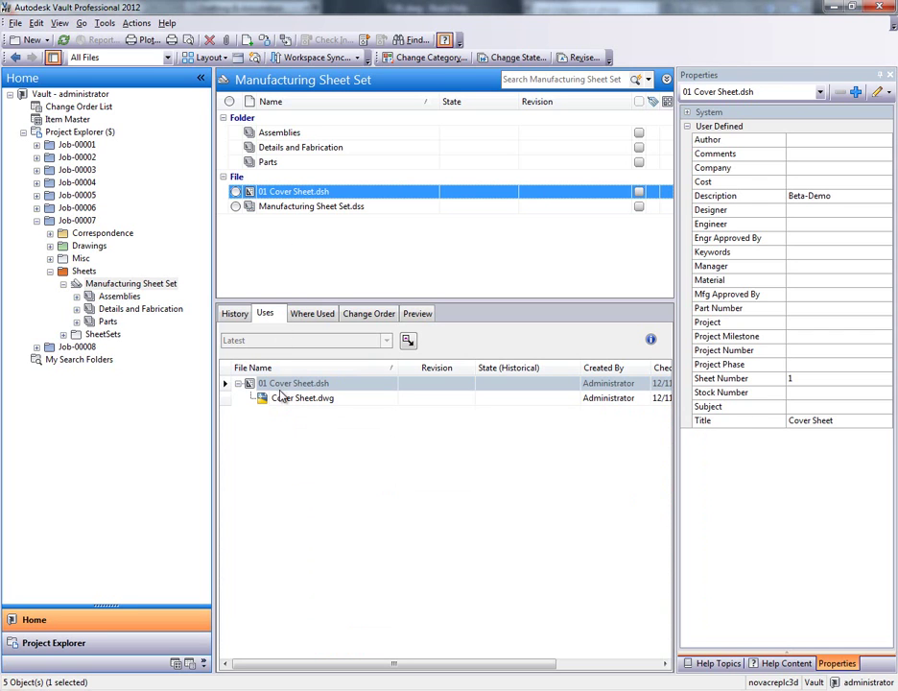
pyautogui.click(312, 313)
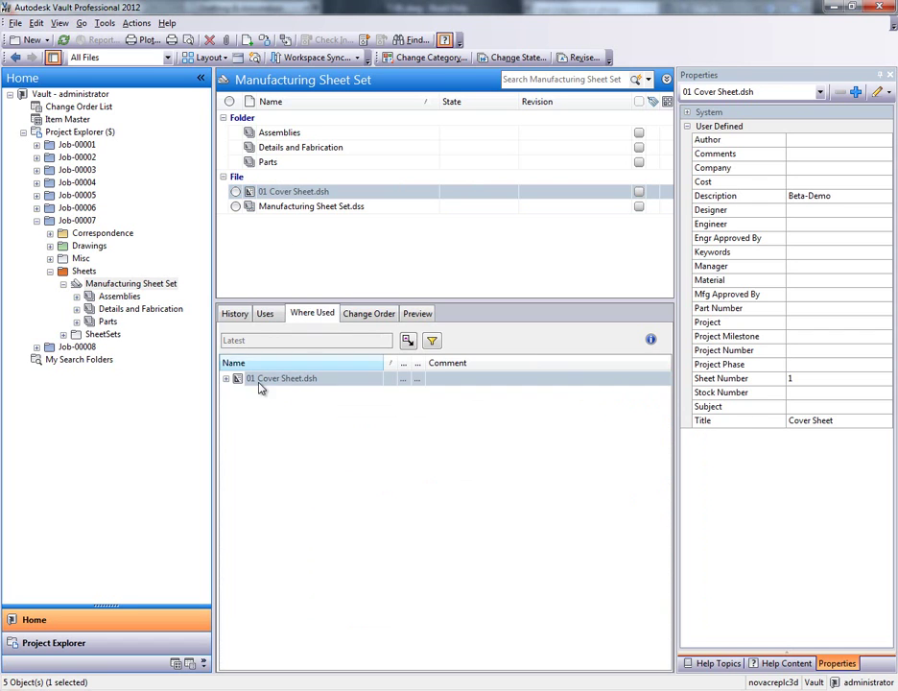
pyautogui.click(227, 379)
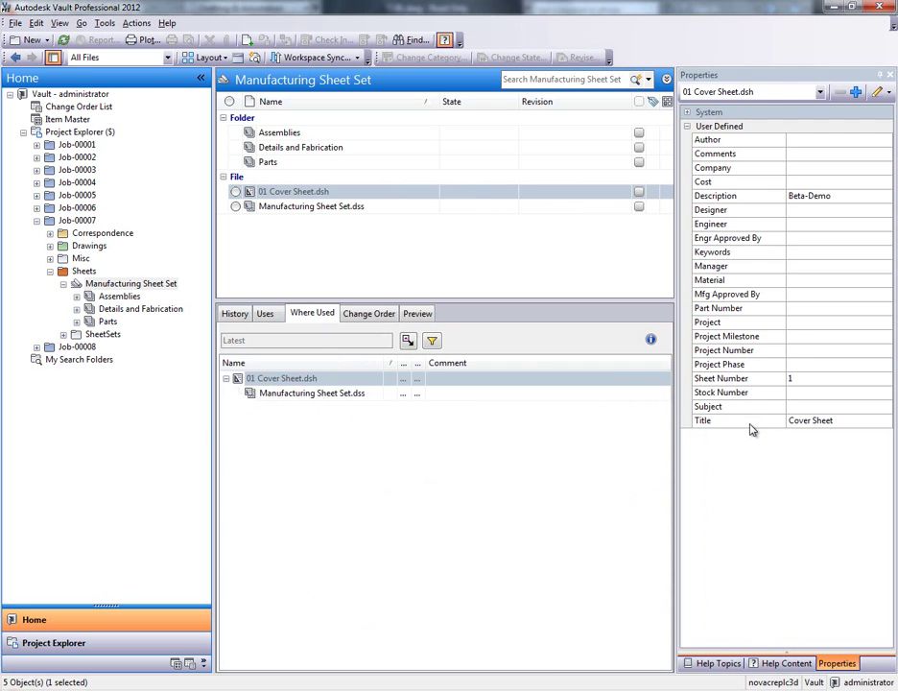
pyautogui.click(375, 211)
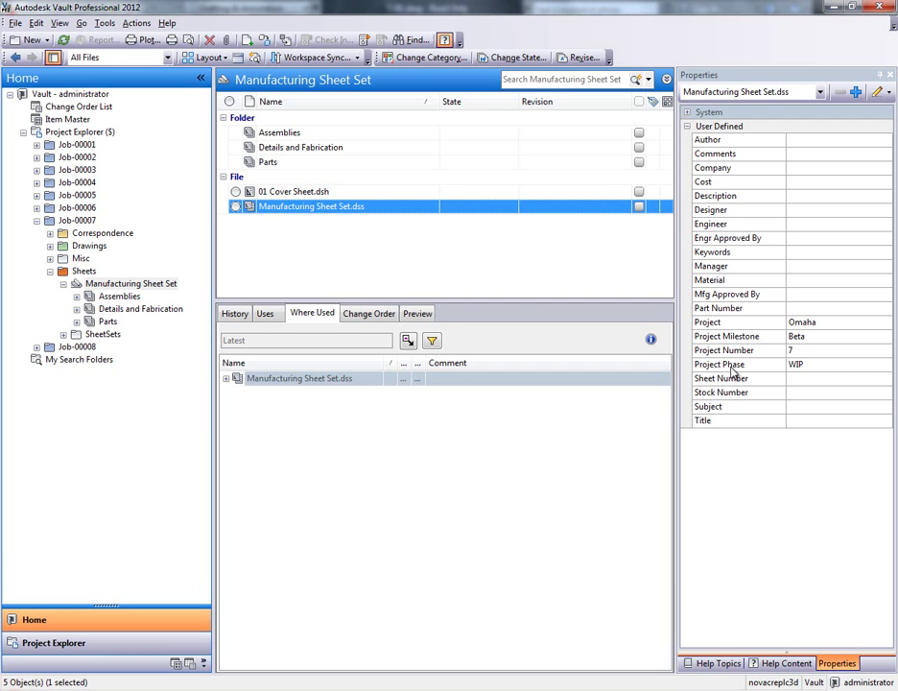
# - Select 14 Base Plate.dsh under Assemblies > Details and Fabrication > Parts and trace its Where Used chain to the sheet set
pyautogui.doubleClick(280, 134)
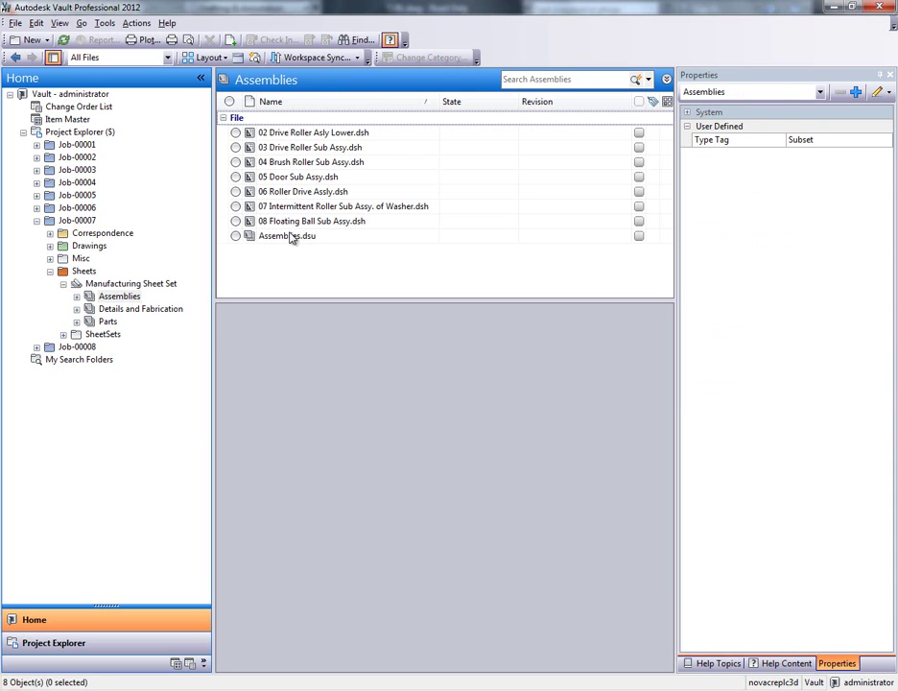
pyautogui.click(170, 309)
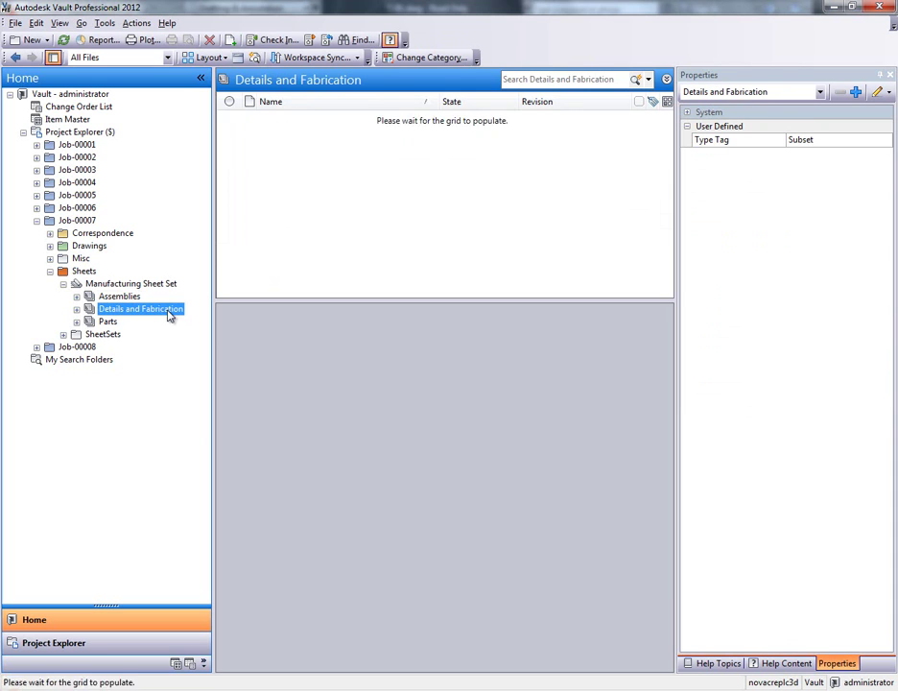
pyautogui.click(107, 322)
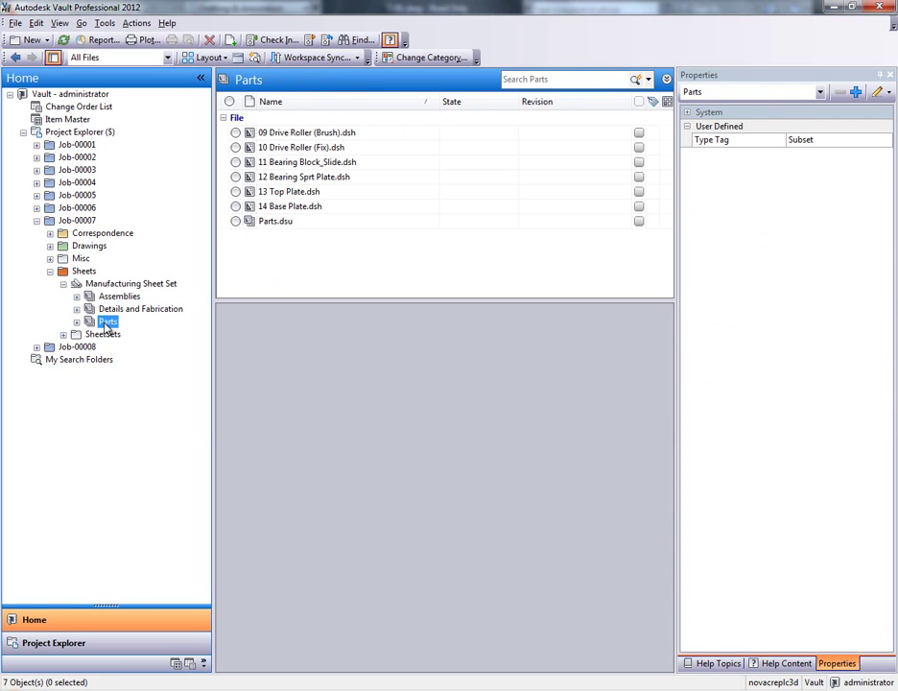
pyautogui.click(300, 209)
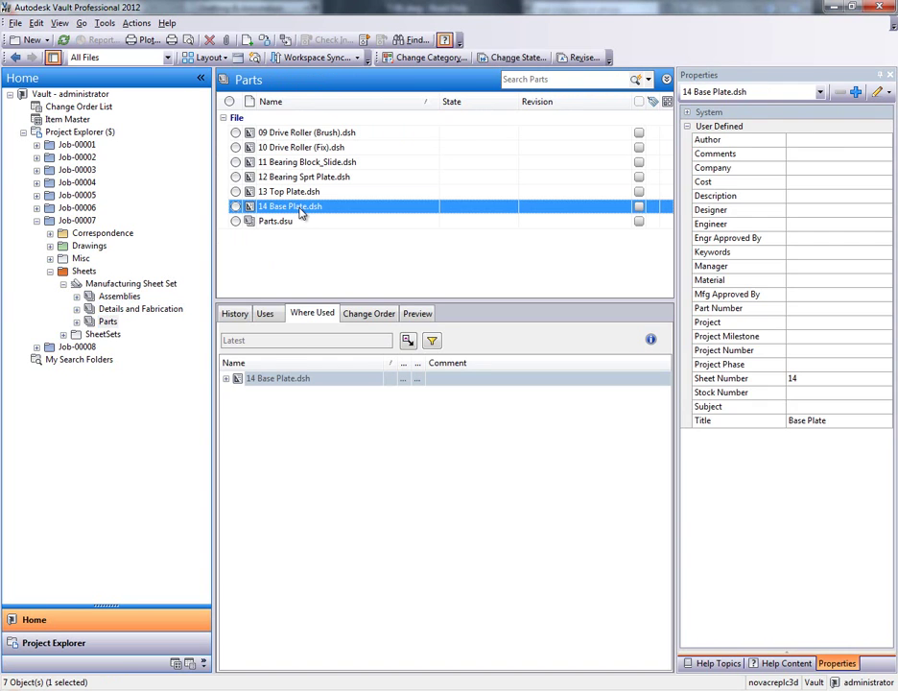
pyautogui.click(226, 379)
pyautogui.click(239, 394)
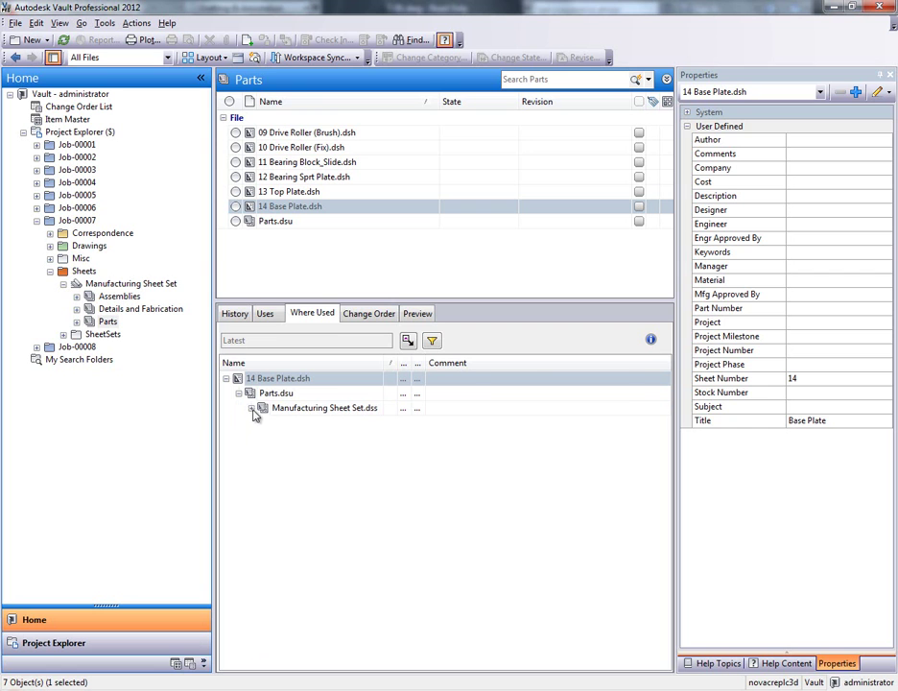
# - From the Uses list, go to the folder holding drawing VW252-02-0142.dwg
pyautogui.click(265, 316)
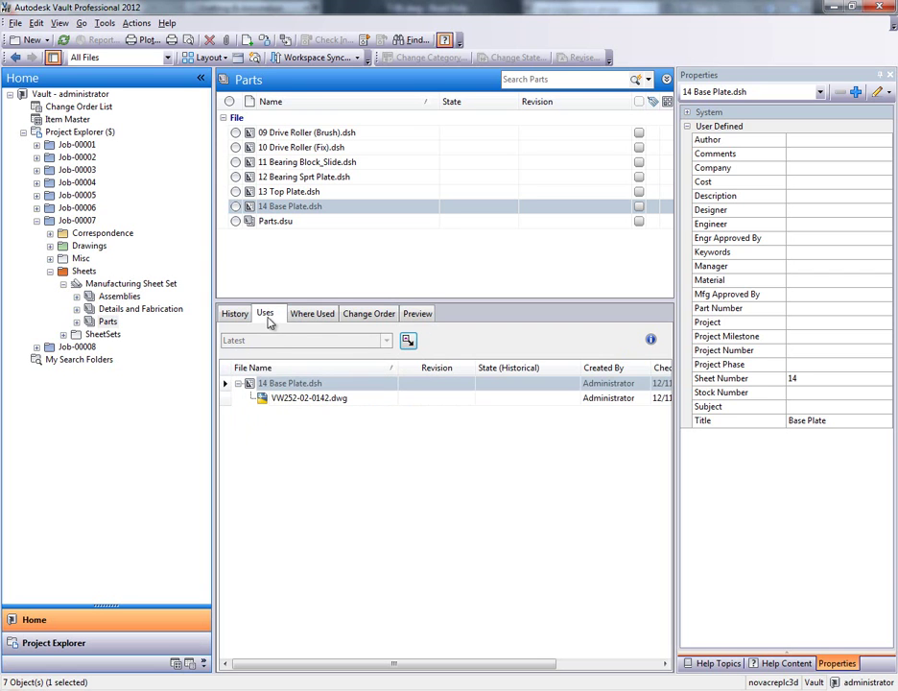
pyautogui.click(288, 403)
pyautogui.rightClick(303, 401)
pyautogui.click(351, 358)
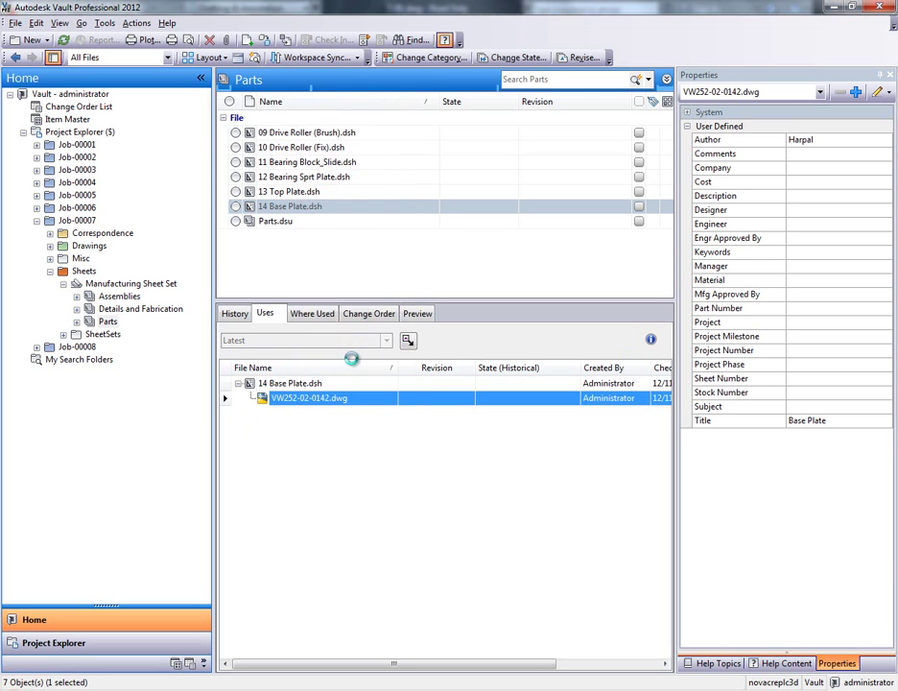